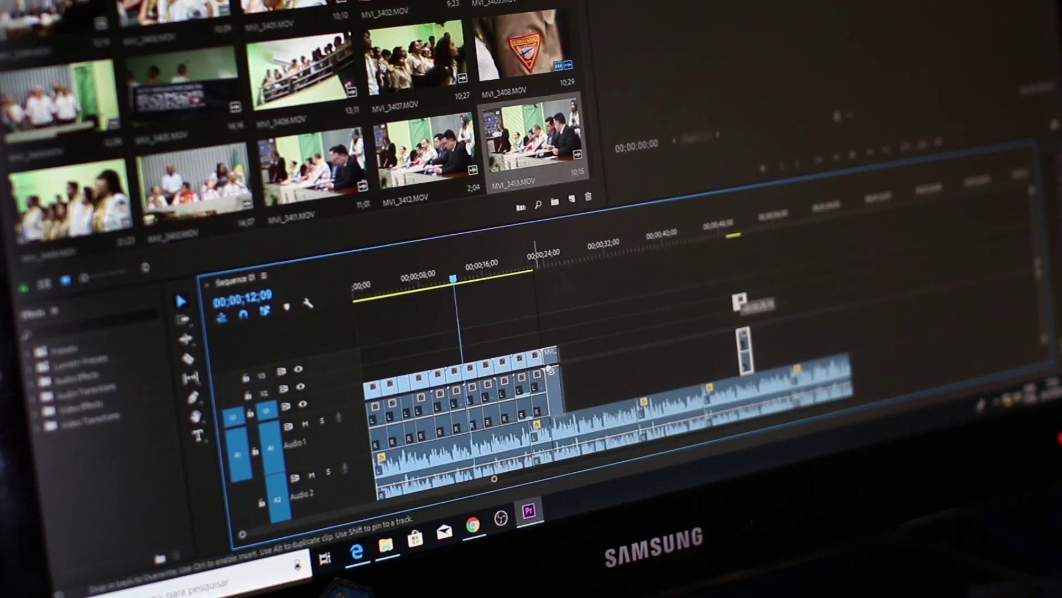
Append another clip to the end of V1, play from about 21 seconds, and trim its end slightly
drag(551, 370, 553, 382)
drag(456, 281, 528, 295)
key(space)
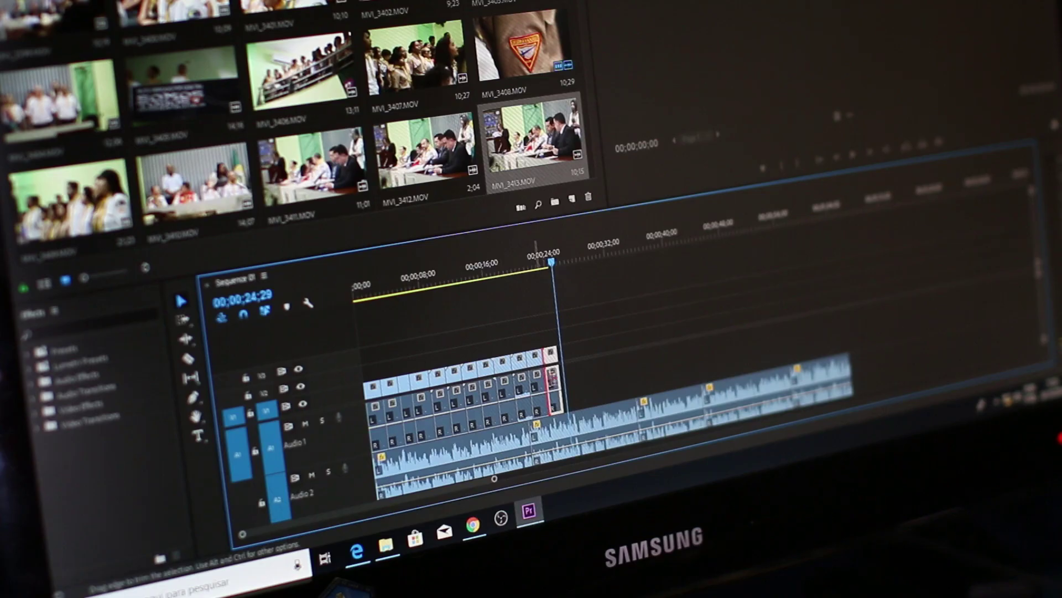
drag(551, 382, 544, 382)
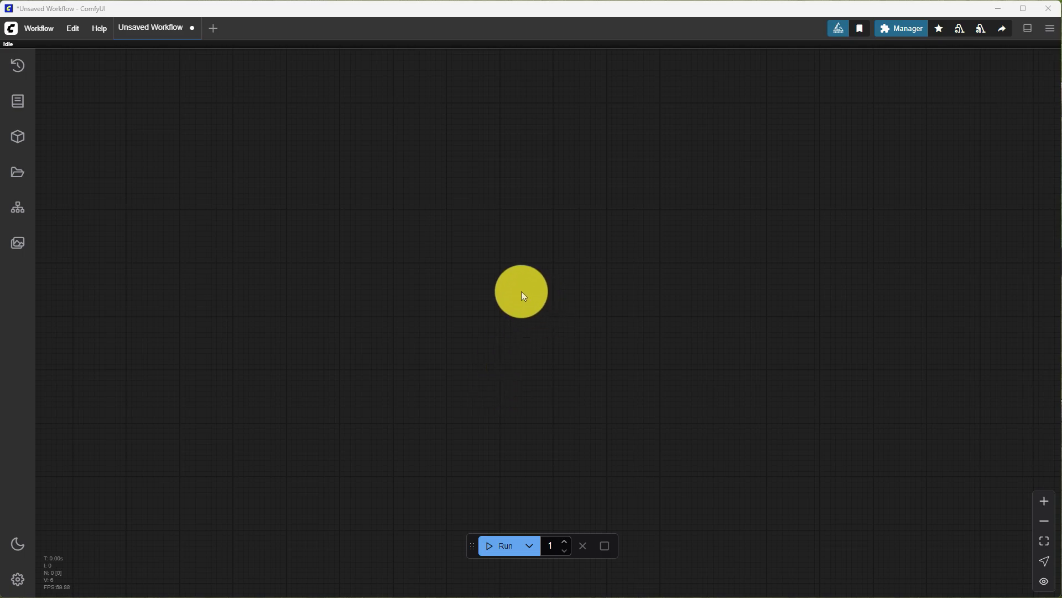
Search the node library for 'video upload' and add a Load Video (Upload) node to the canvas
double_click(522, 293)
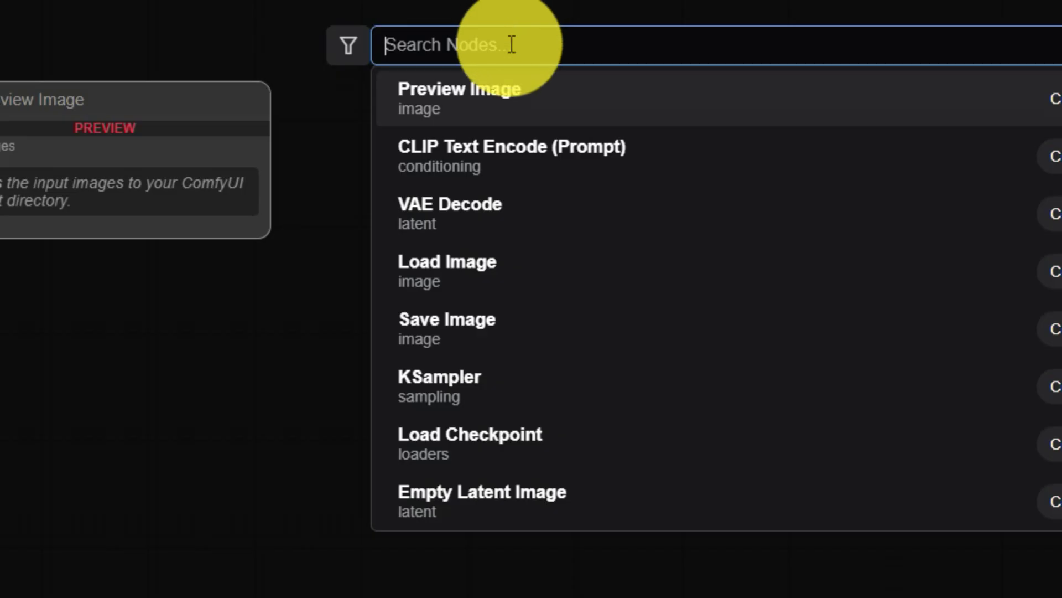
text(load video)
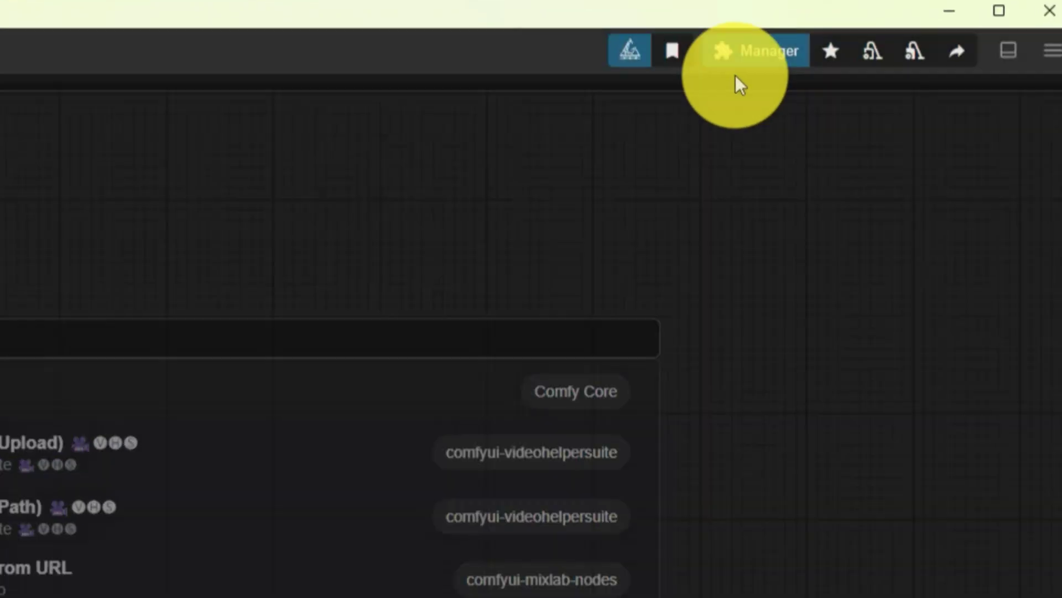
click(901, 28)
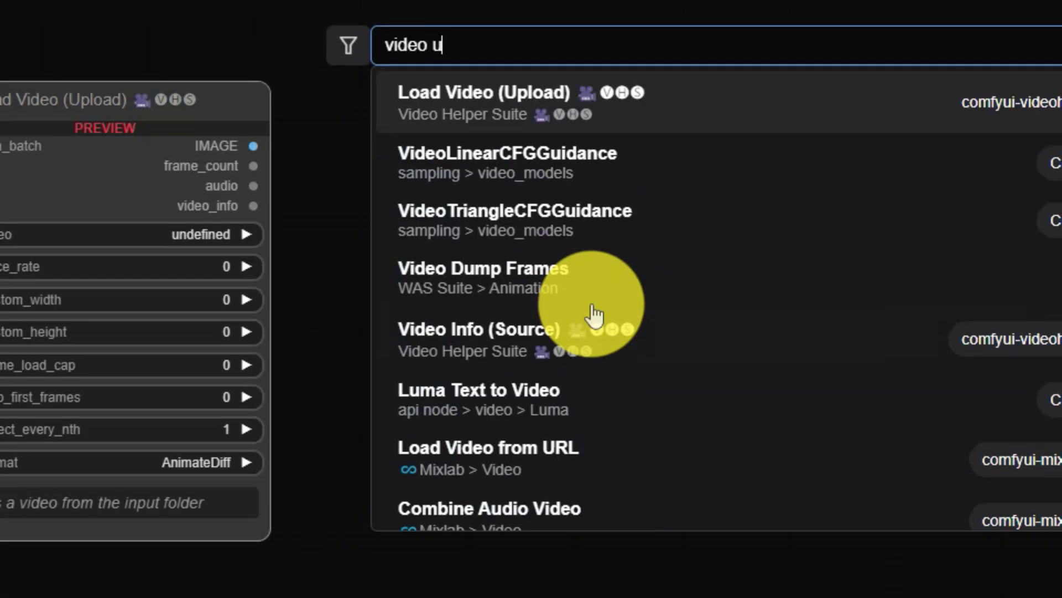
text(oad)
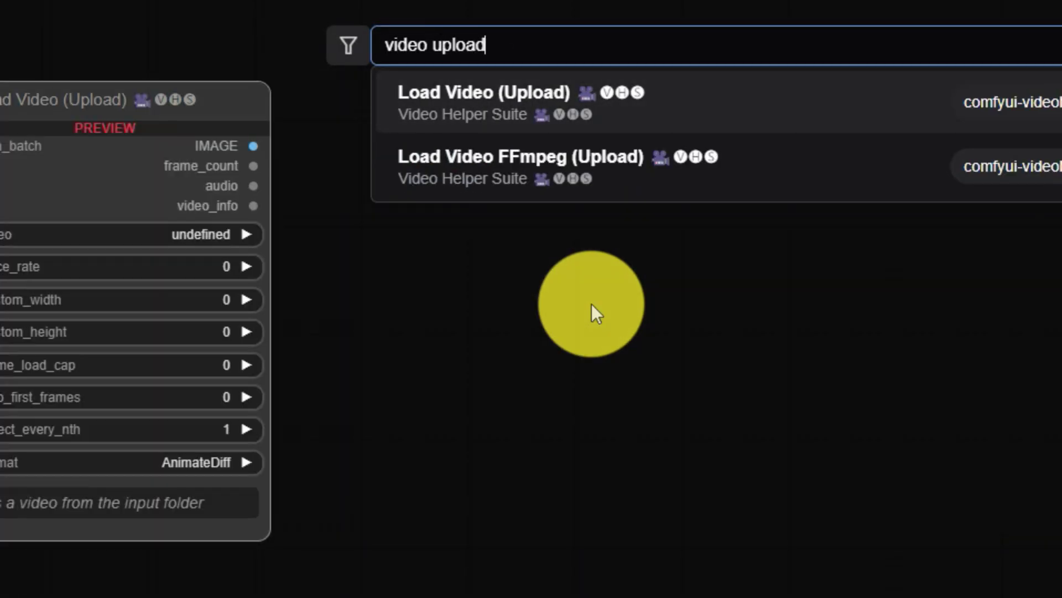
click(510, 110)
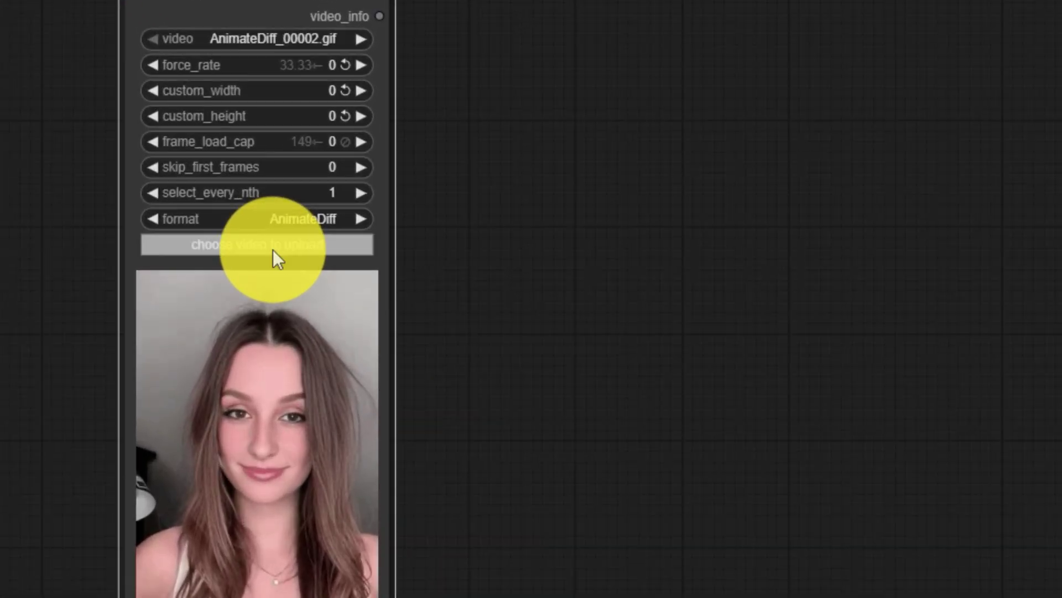
Upload the clip August_00025-audio.mp4 into the Load Video (Upload) node
click(274, 244)
click(256, 247)
click(582, 276)
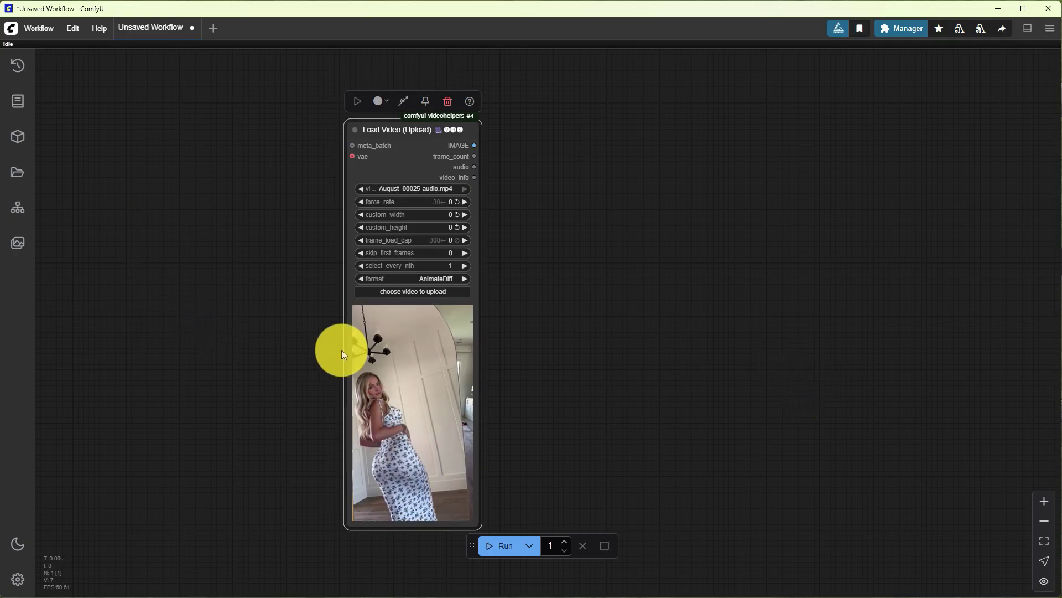
Mute and pause the video node's preview from its context menu
right_click(374, 343)
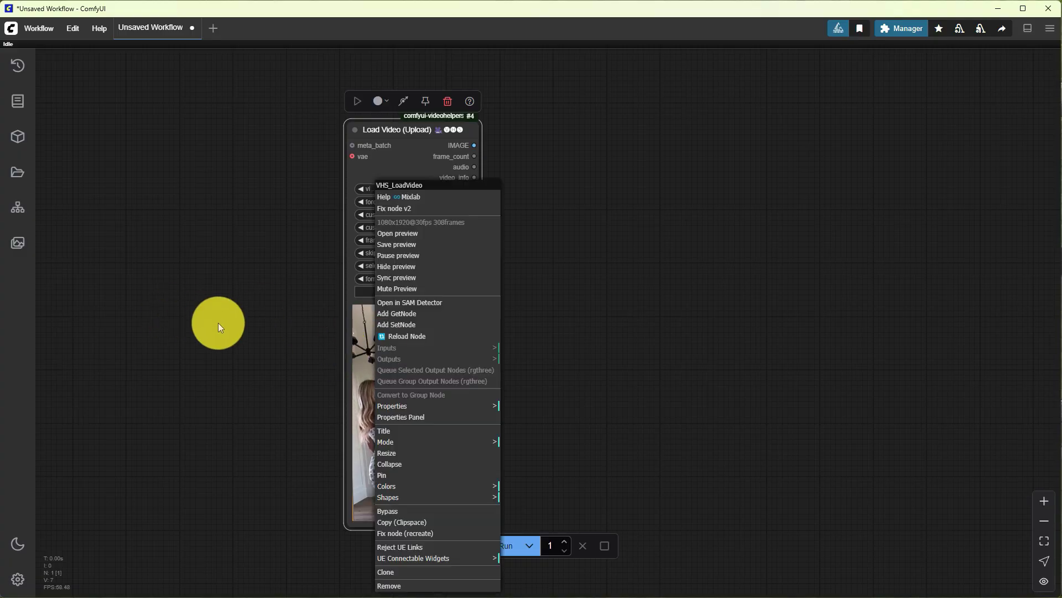
click(404, 288)
right_click(348, 324)
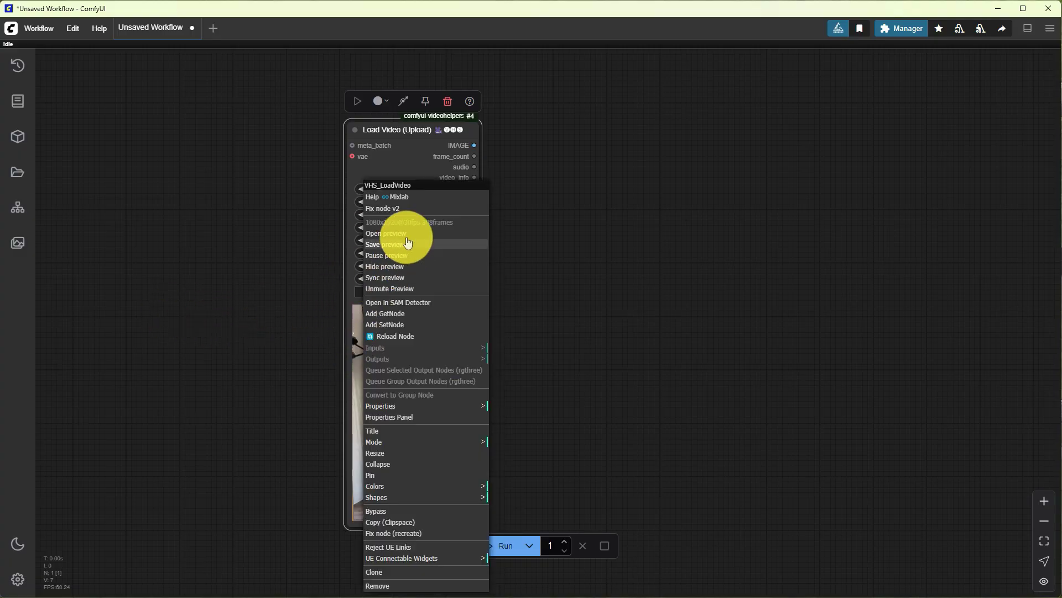
click(400, 256)
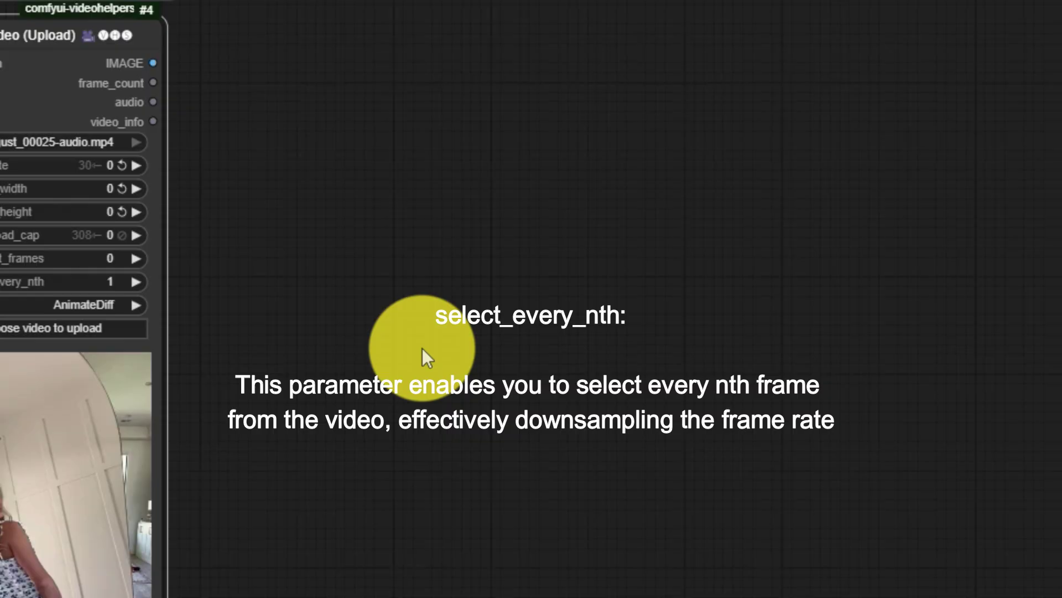
Add a Preview Image node and place it right of the video node
double_click(554, 332)
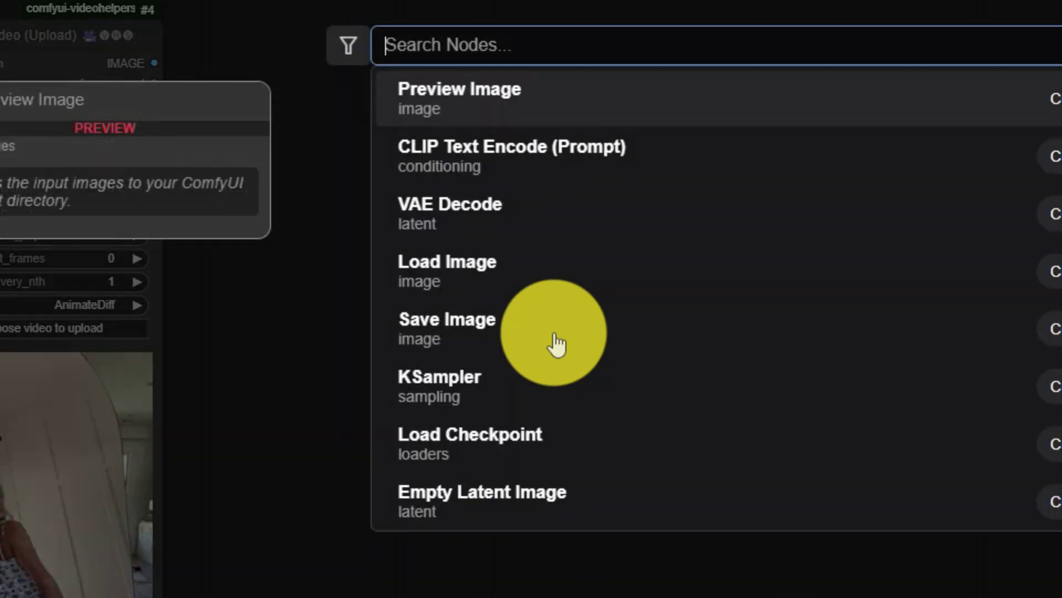
text(preview)
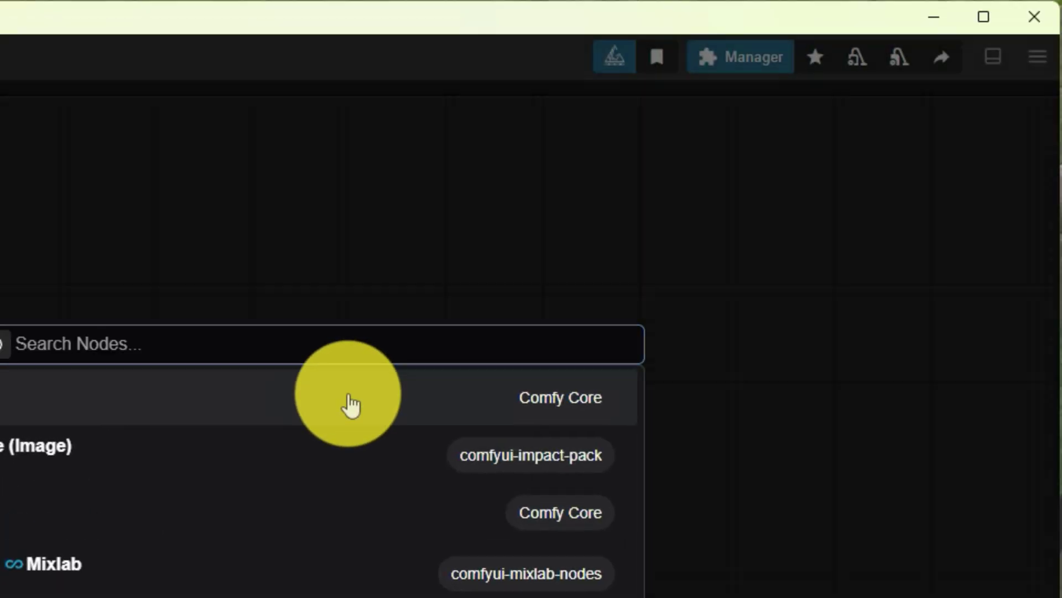
click(872, 110)
drag(665, 334, 578, 100)
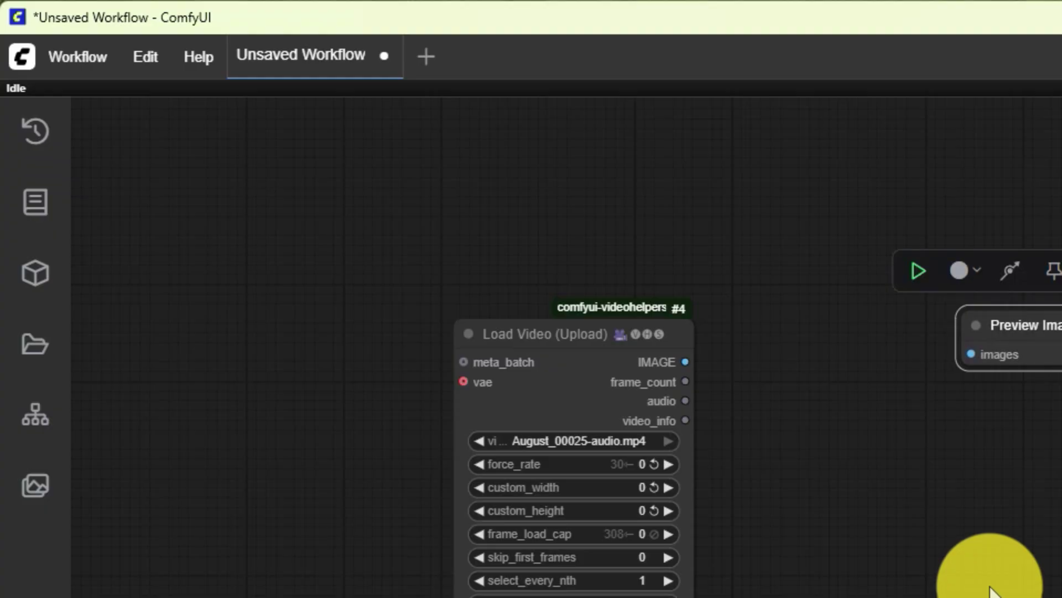
Add a ReActor Fast Face Swap node and clone the Preview Image node
double_click(551, 336)
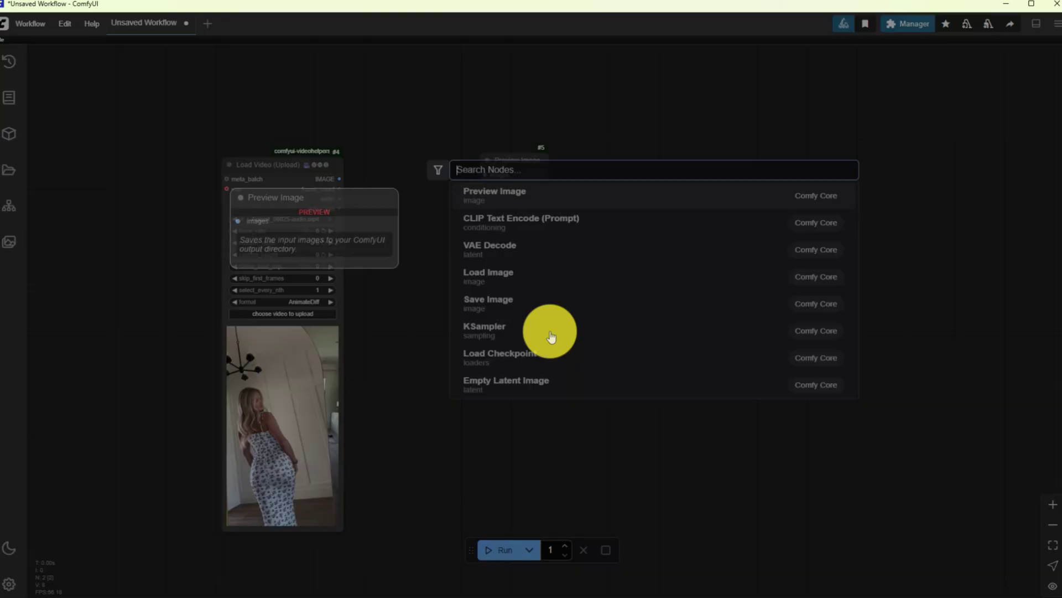
text(reactor)
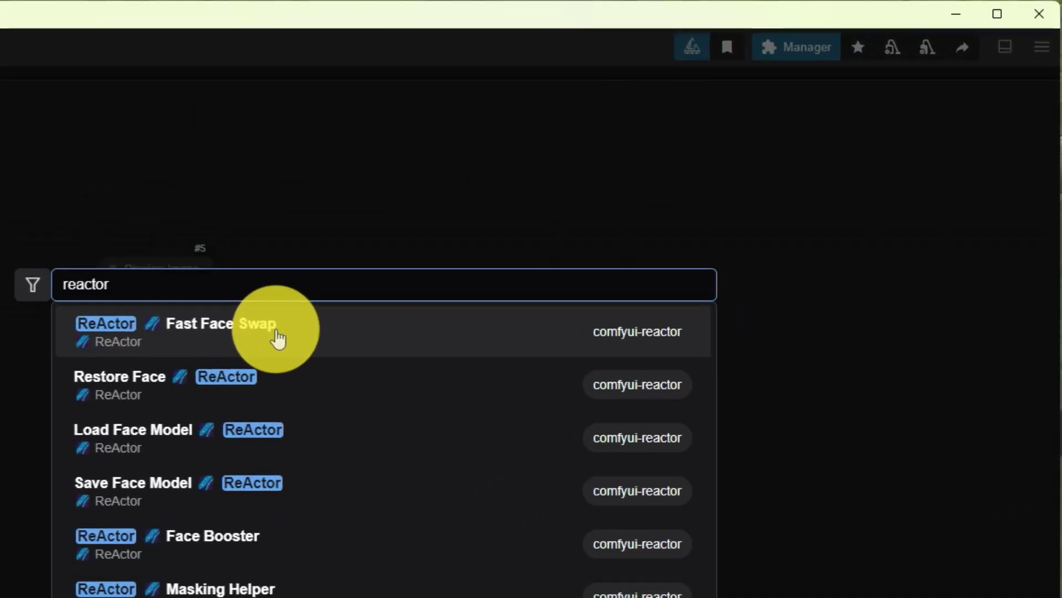
click(588, 205)
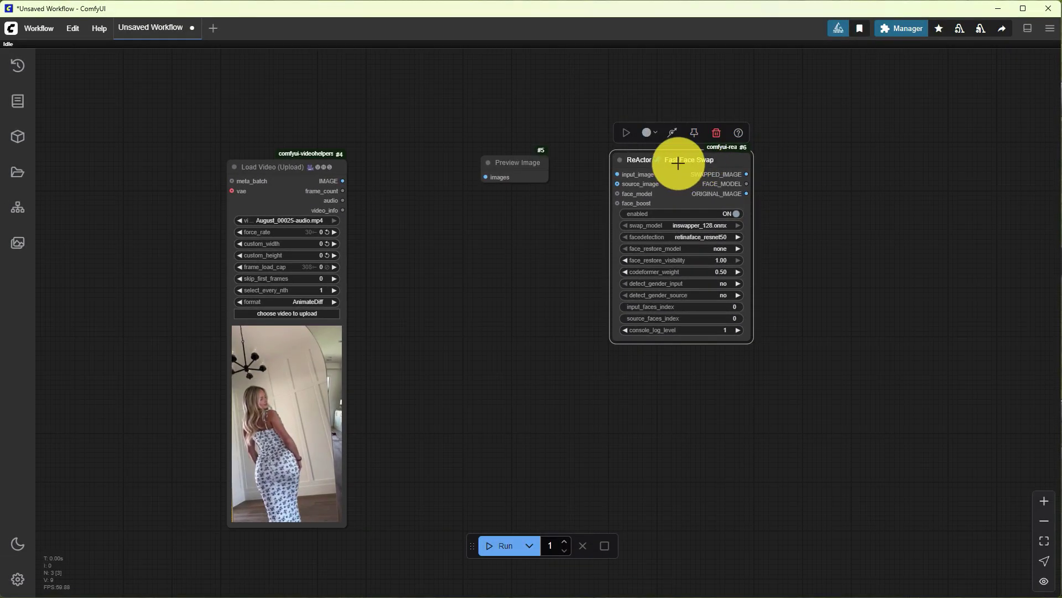
right_click(535, 166)
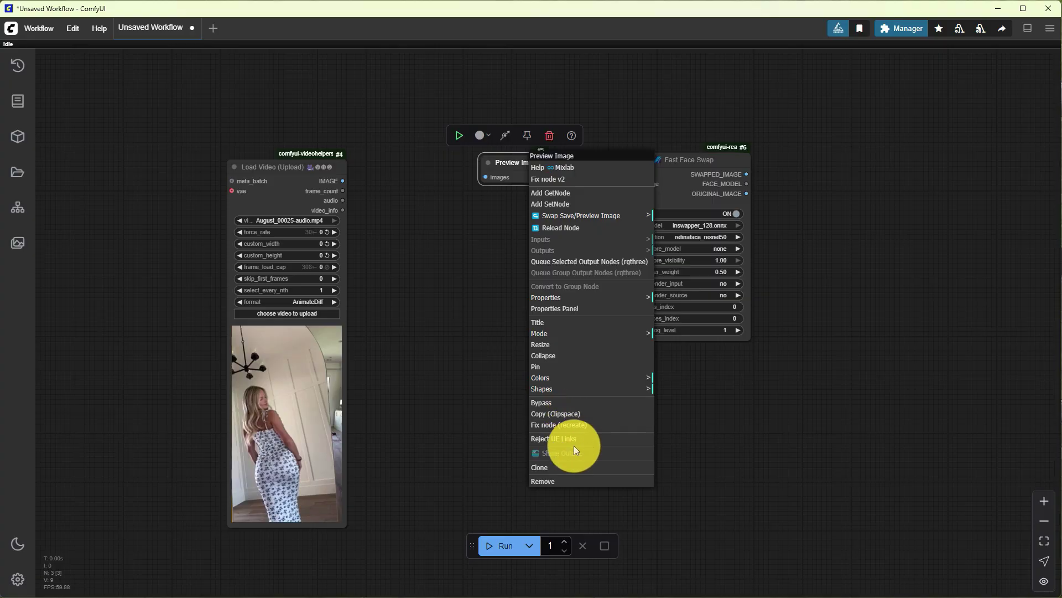
click(570, 467)
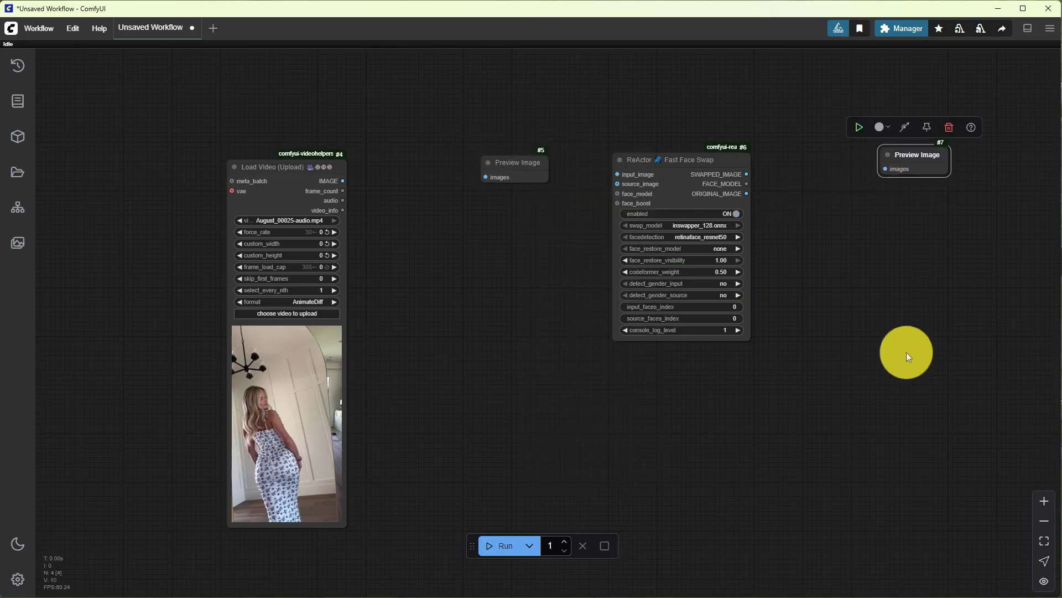
Add a Video Combine node and position it below the second Preview Image
double_click(897, 354)
text(video combine)
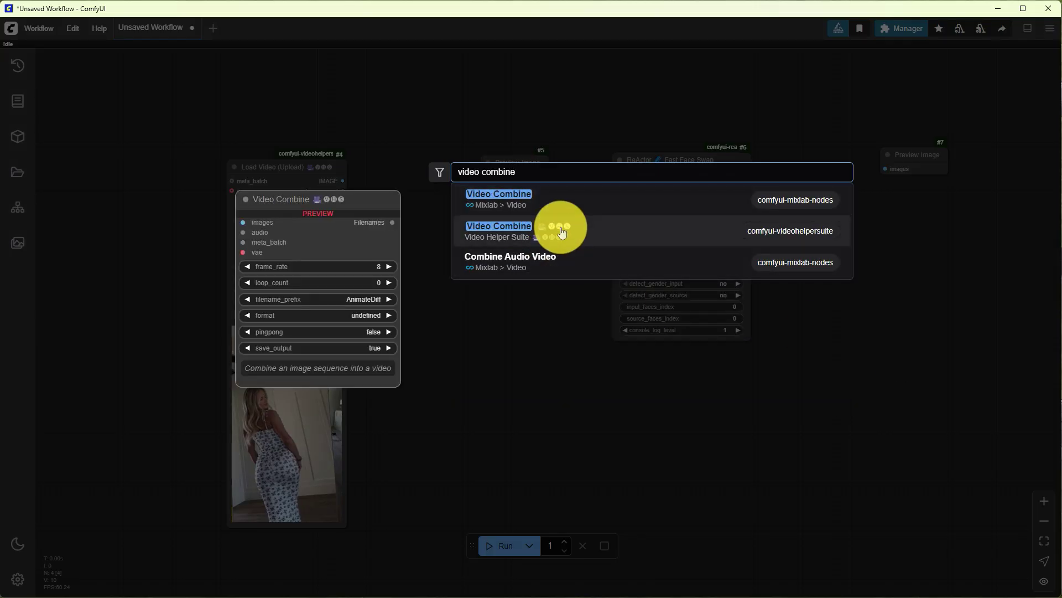
click(557, 237)
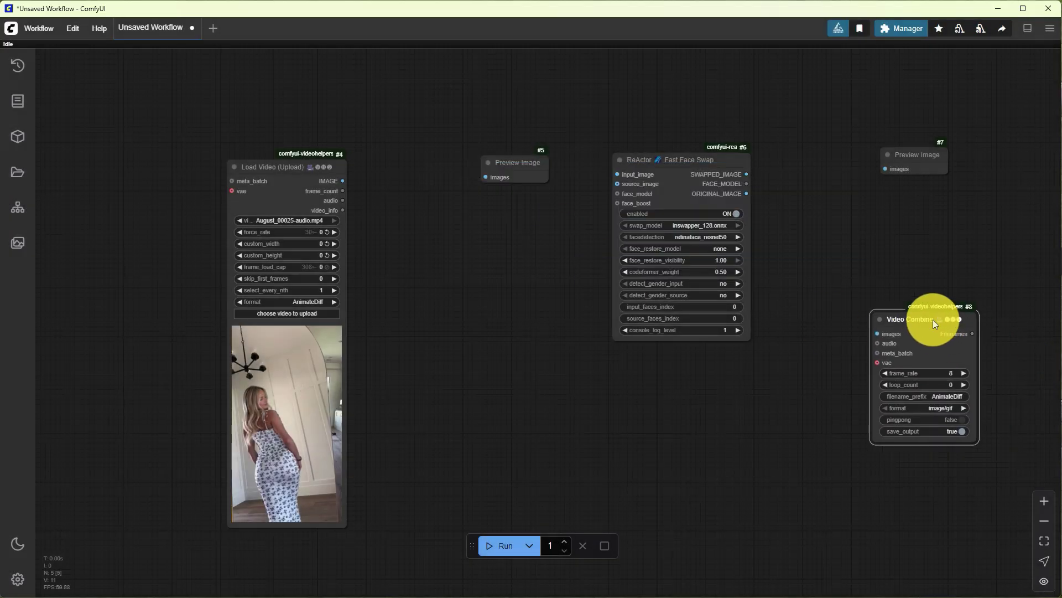
drag(933, 320, 910, 280)
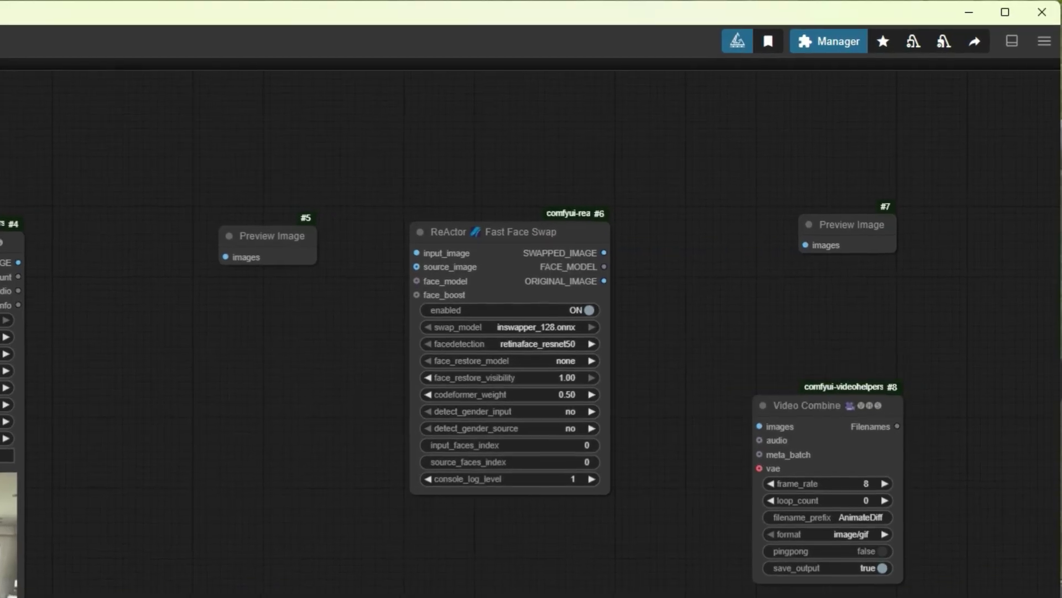
Add a Load Image node holding pexels-shtefutsa-20264872.jpg as the source face photo
double_click(359, 595)
text(load image)
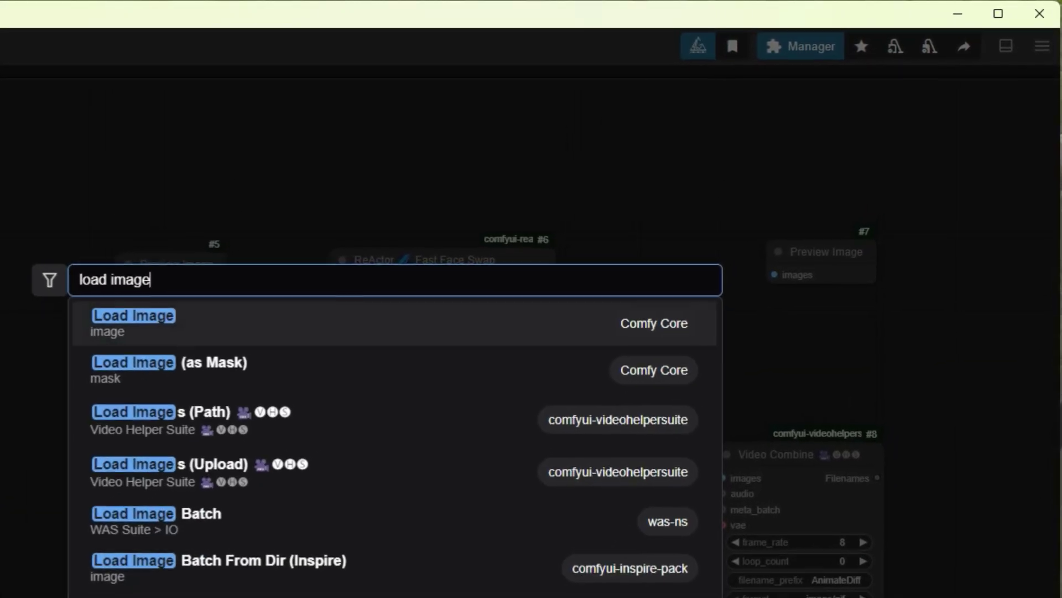
click(380, 306)
click(292, 346)
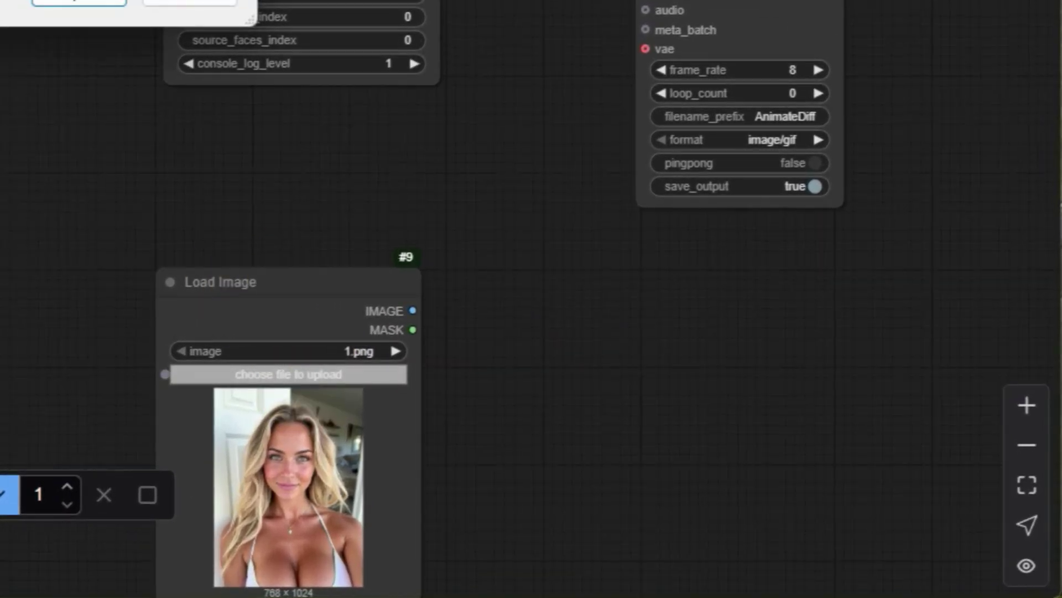
click(79, 2)
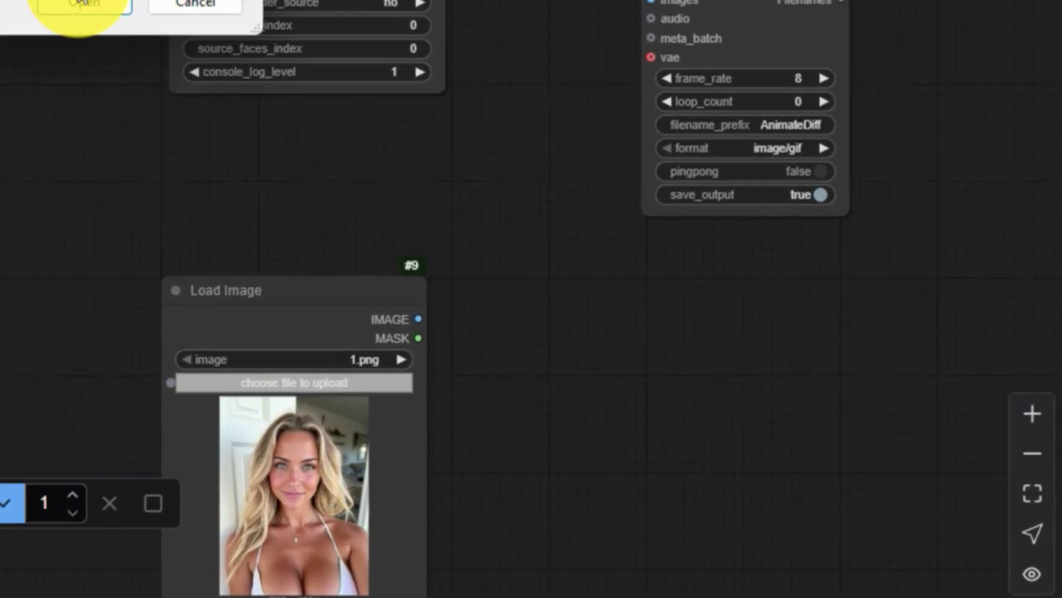
drag(461, 482, 330, 274)
scroll(330, 274, up, 10)
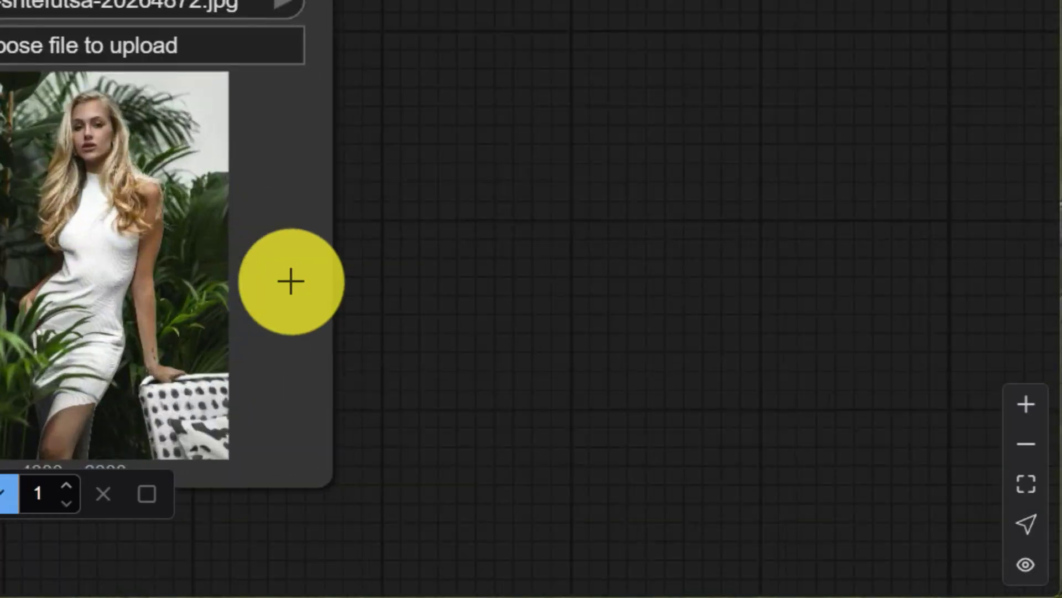
scroll(372, 277, left, 4)
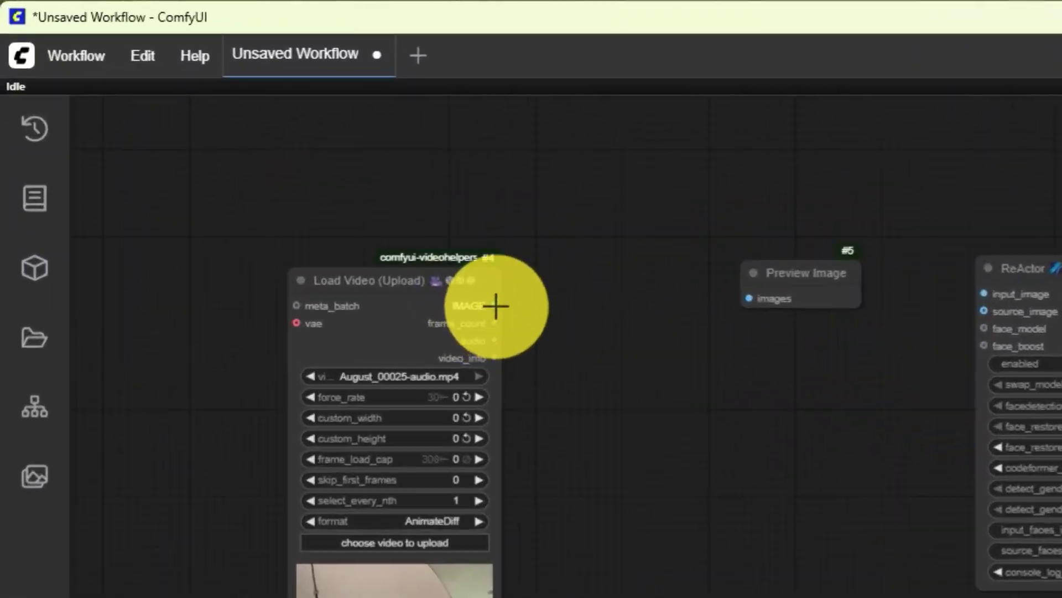
Wire the video frames to the first Preview Image and ReActor's input image; move Load Image beside
drag(332, 205, 501, 198)
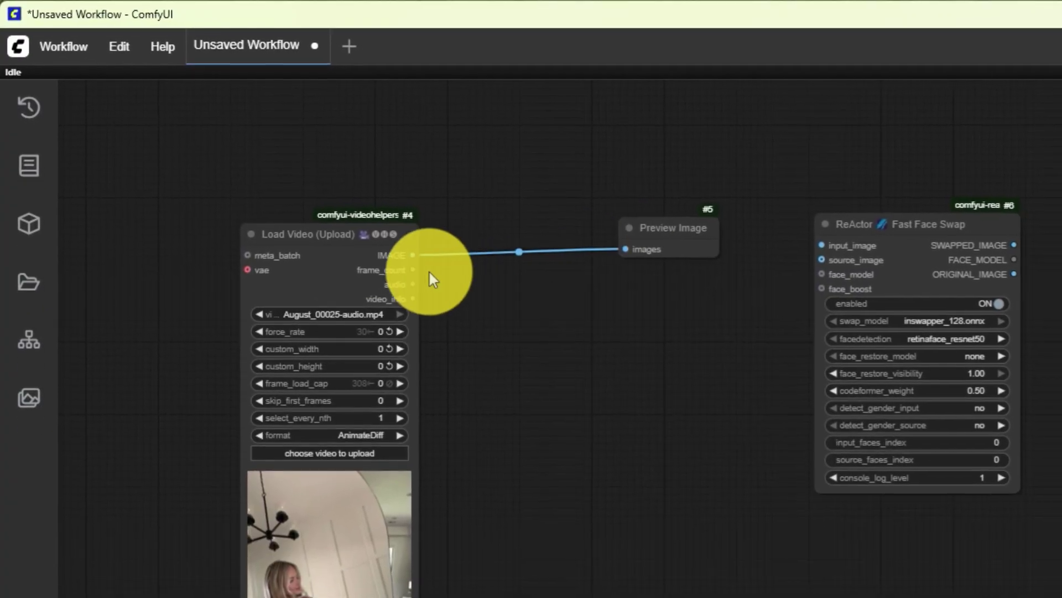
drag(424, 263, 746, 208)
scroll(1052, 360, down, 4)
scroll(1051, 360, up, 3)
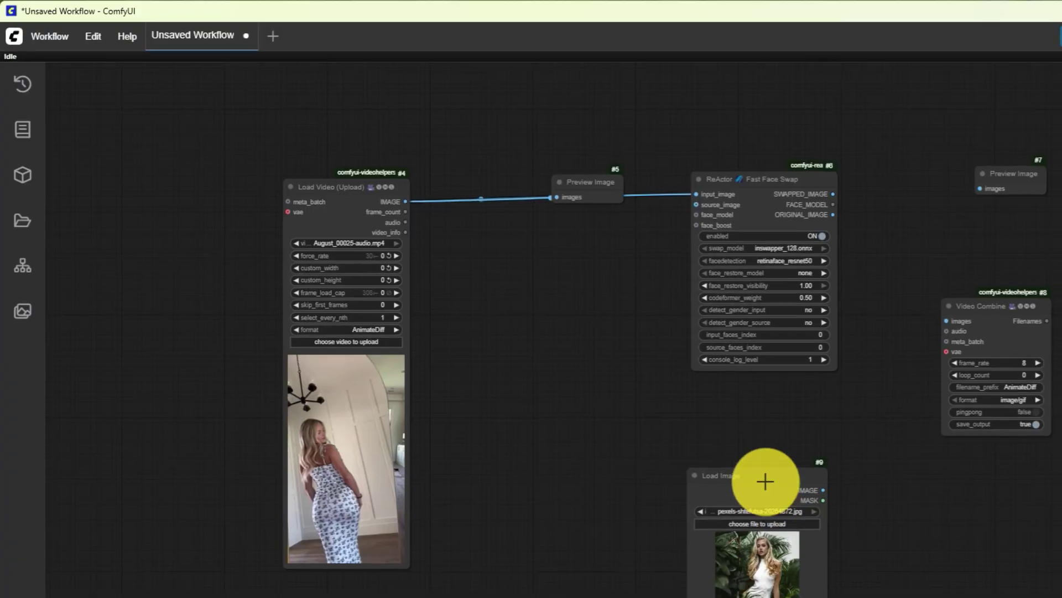
drag(764, 482, 654, 188)
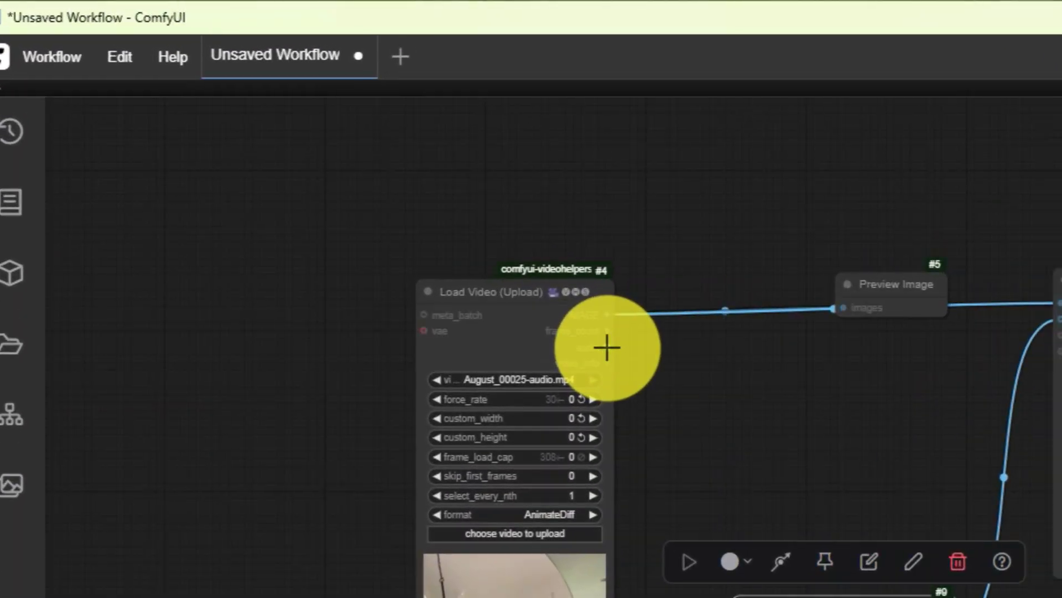
Link the video's audio output to Video Combine, then detach and discard that link
drag(333, 183, 552, 242)
drag(640, 460, 400, 525)
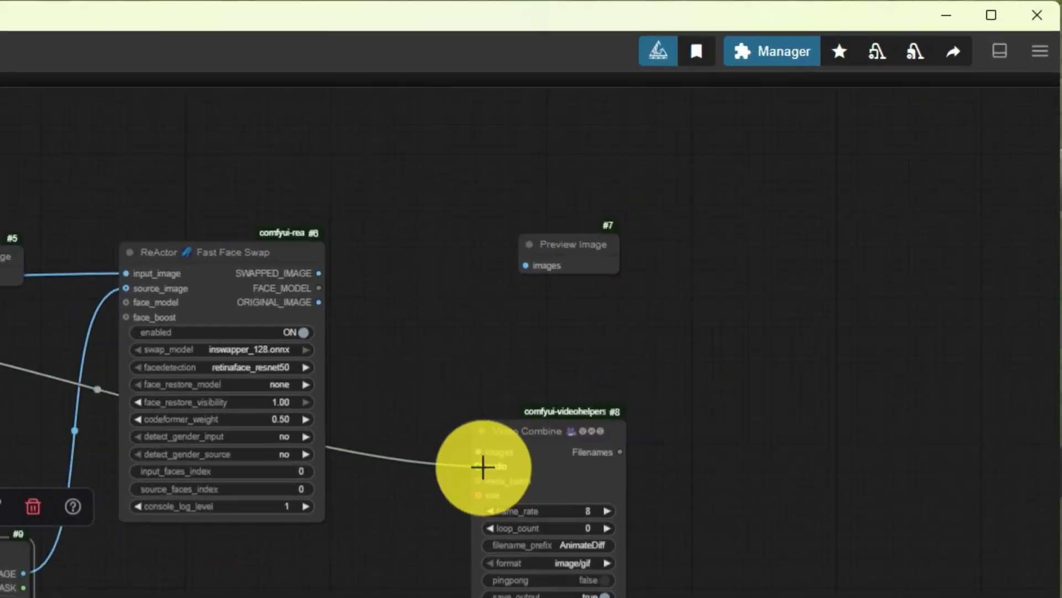
drag(739, 258, 707, 261)
click(835, 273)
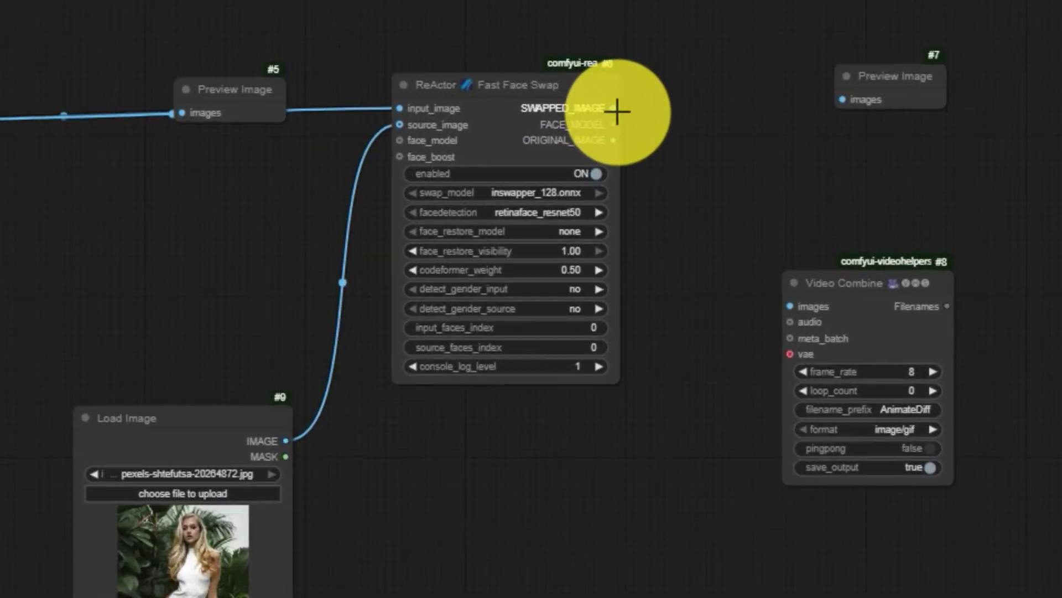
Connect ReActor's SWAPPED_IMAGE output to the second Preview Image and Video Combine's images input
drag(650, 151, 711, 156)
drag(730, 121, 839, 101)
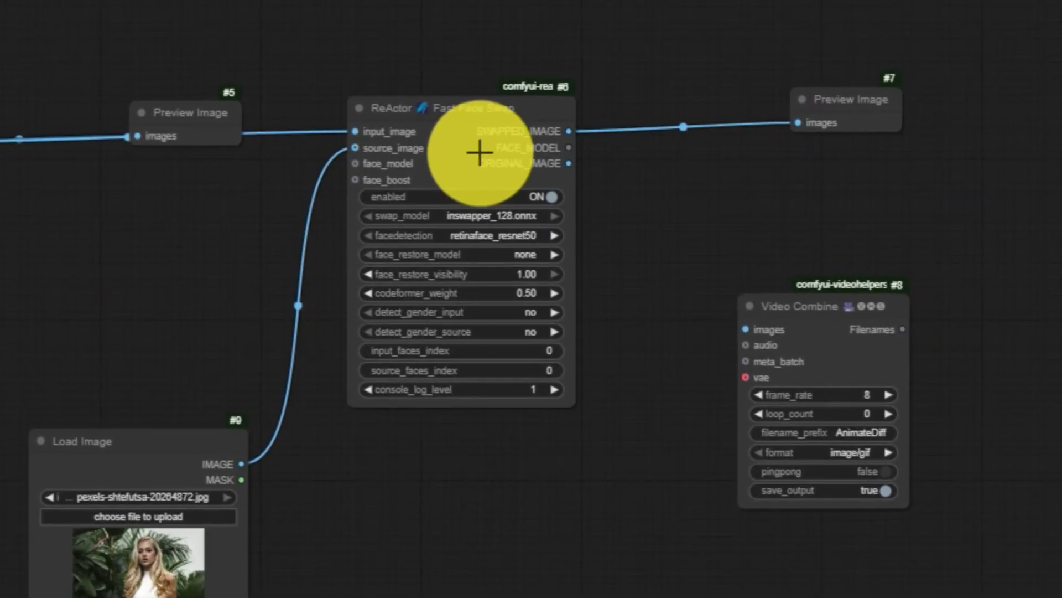
drag(573, 128, 682, 387)
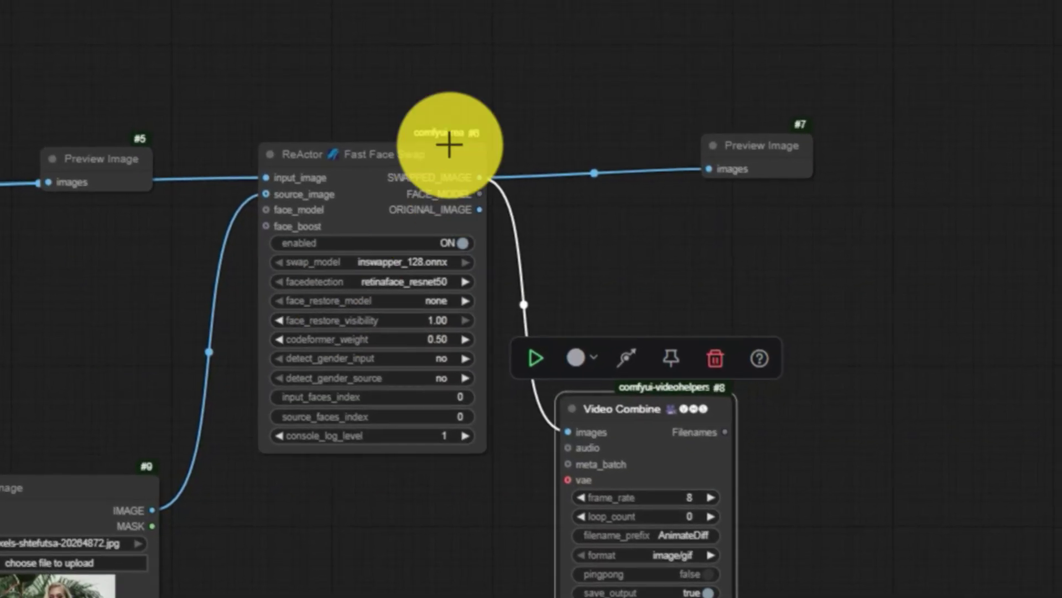
scroll(490, 365, up, 3)
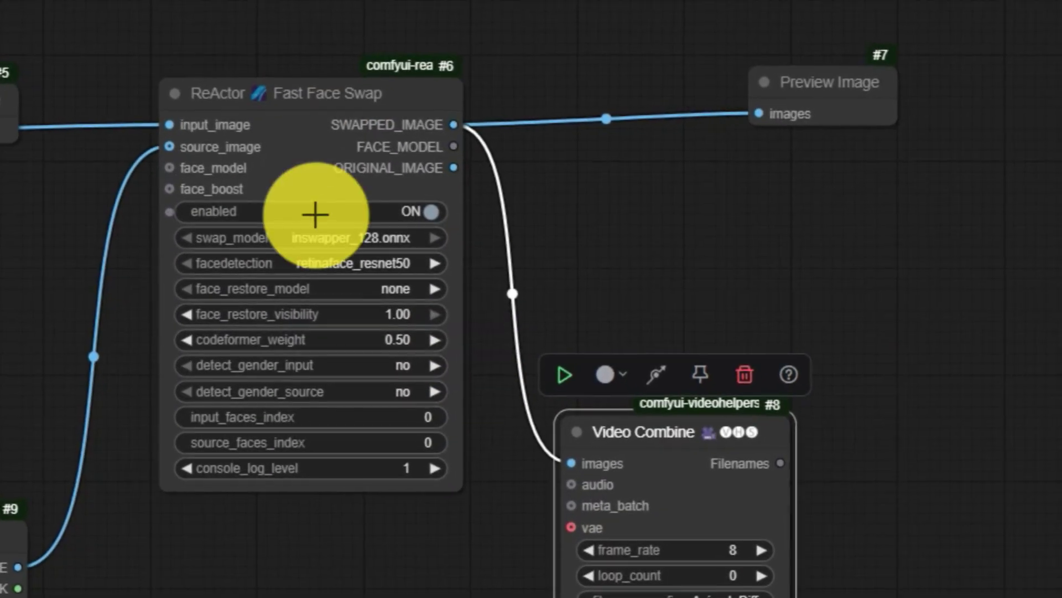
click(601, 248)
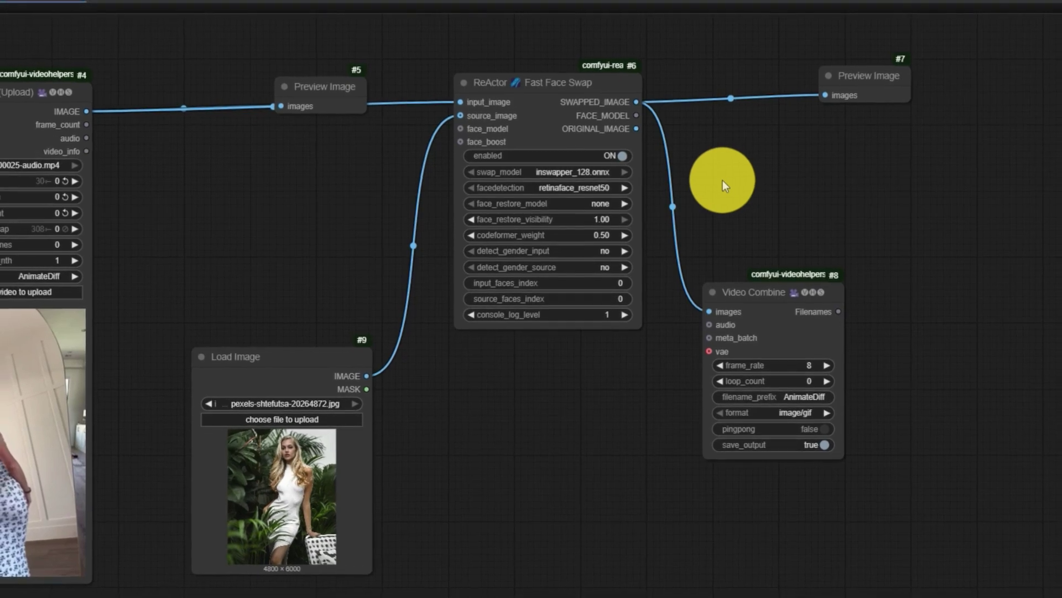
Open ReActor's facedetection dropdown to review the available face detection models
click(610, 189)
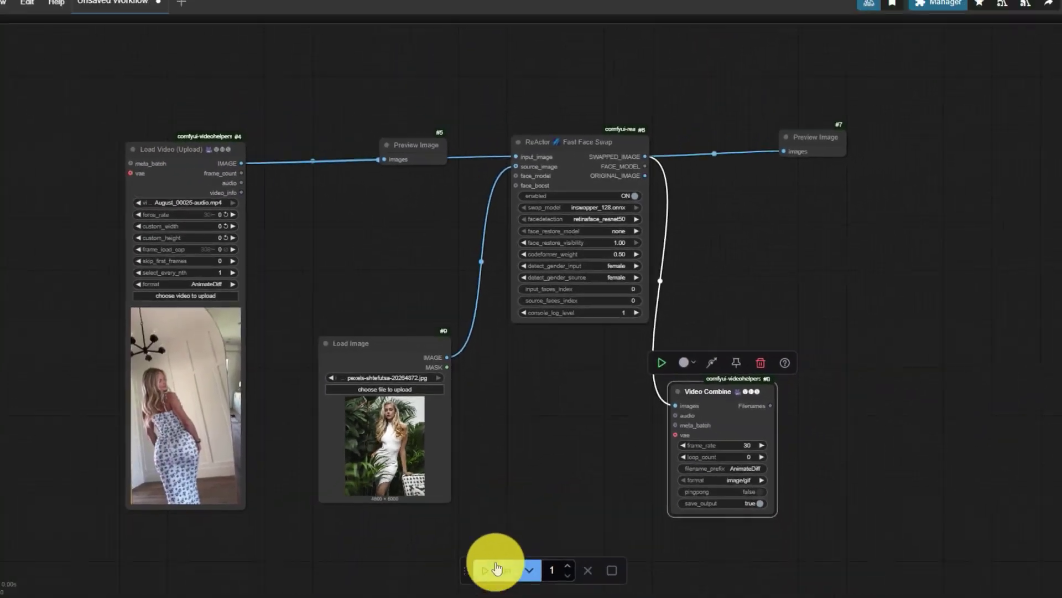
Run the workflow, moving and enlarging both Preview Image nodes to watch the processed frames
click(496, 569)
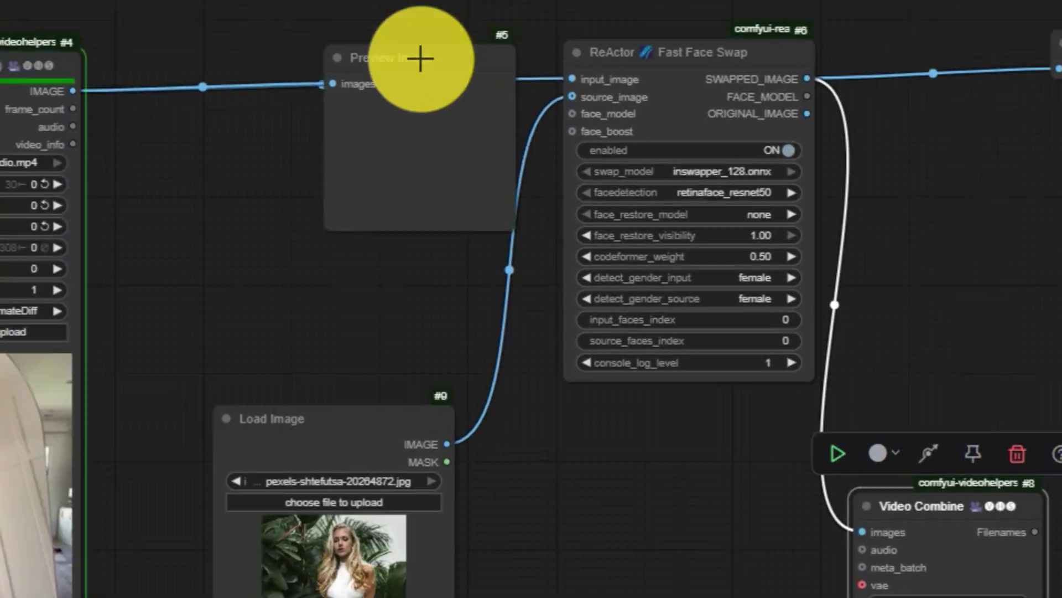
drag(421, 58, 337, 15)
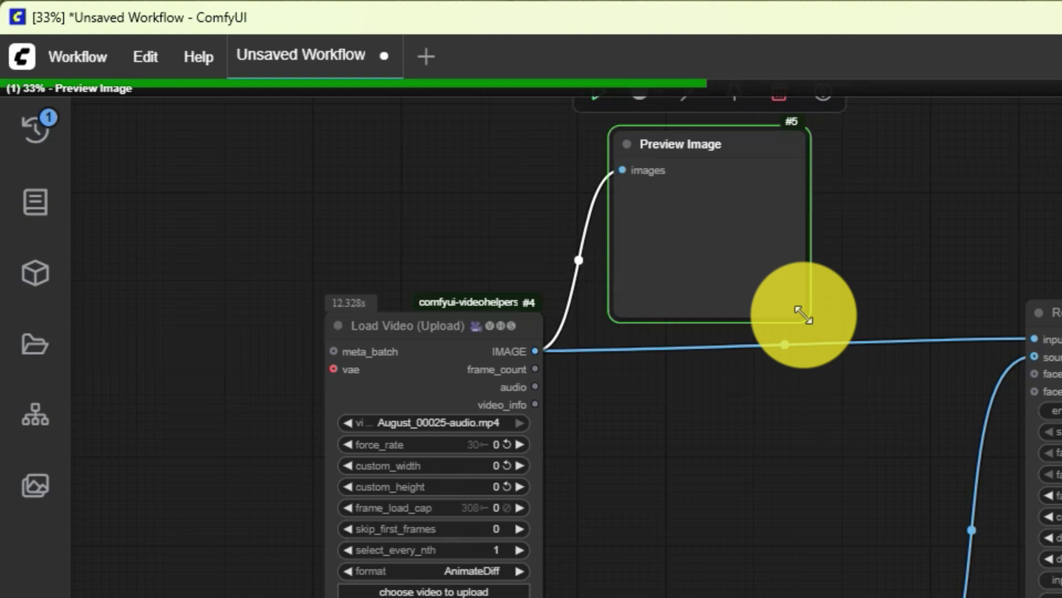
drag(803, 315, 930, 373)
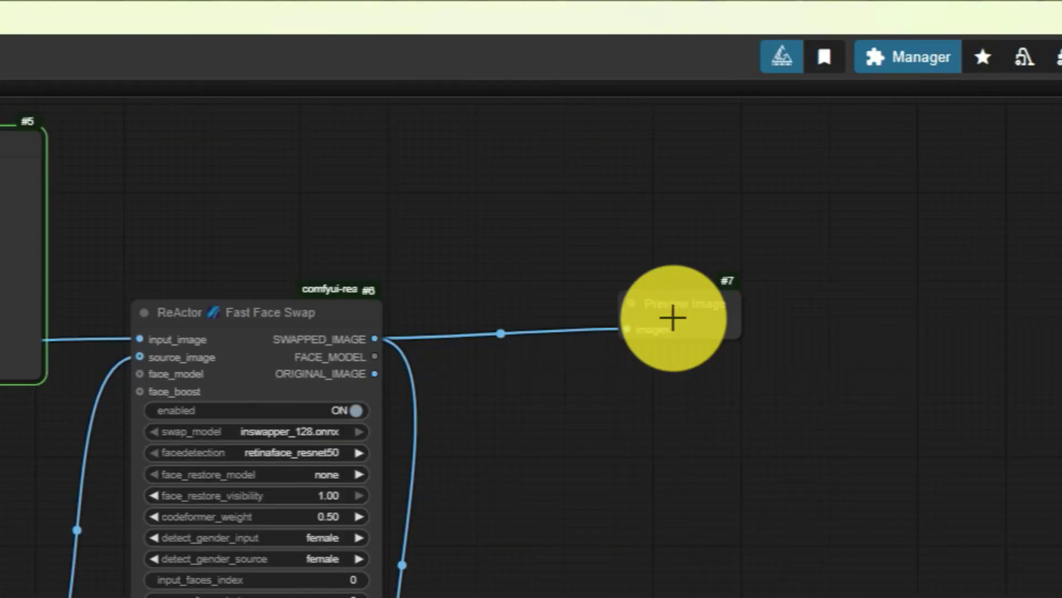
drag(671, 316, 510, 95)
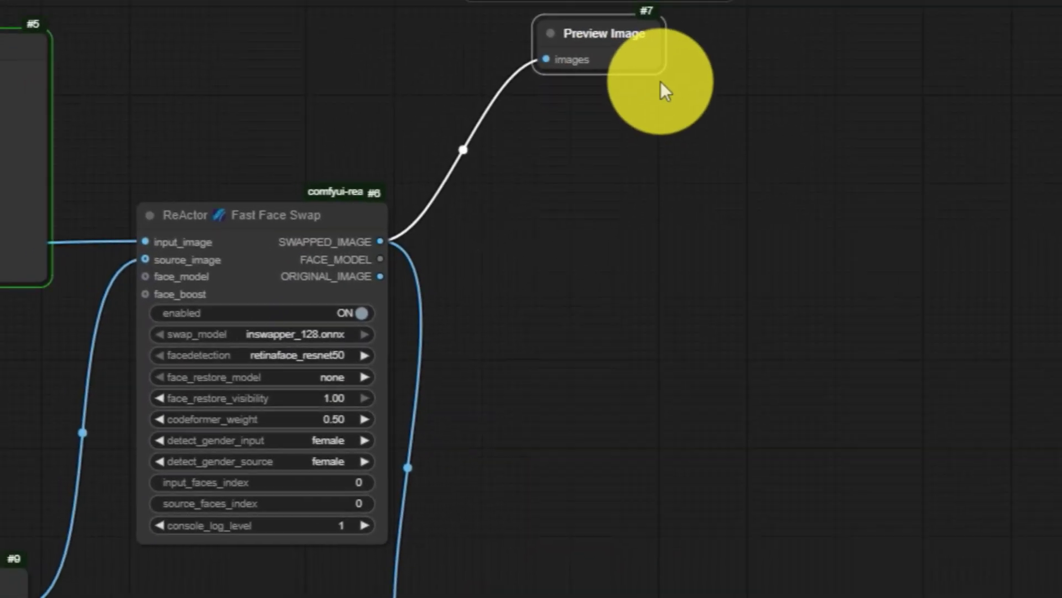
drag(661, 82, 941, 0)
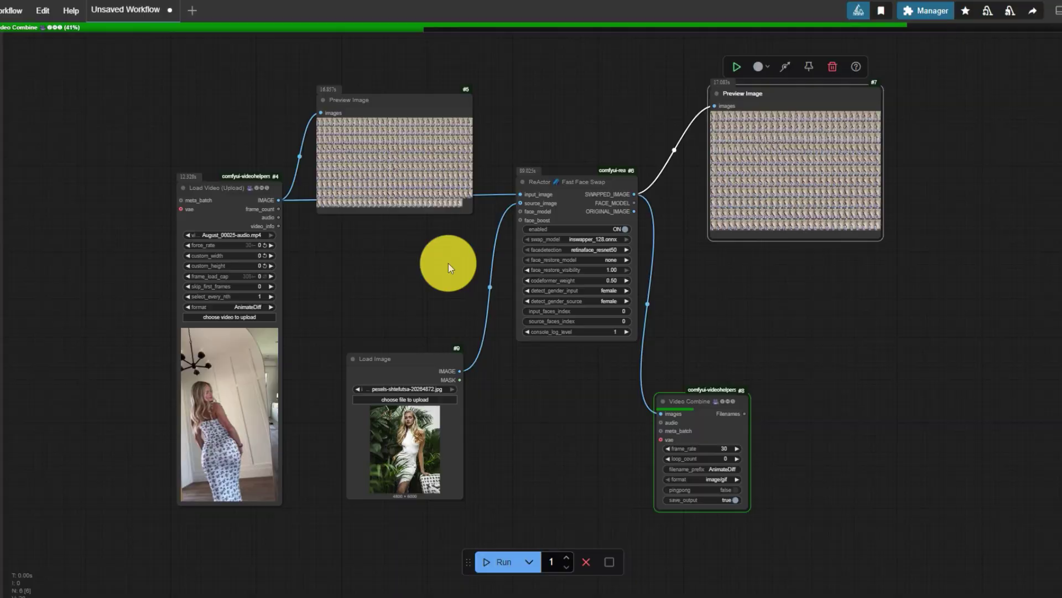
Pan and zoom across the Preview Image nodes to inspect the frame grids while the queue runs
drag(423, 258, 420, 332)
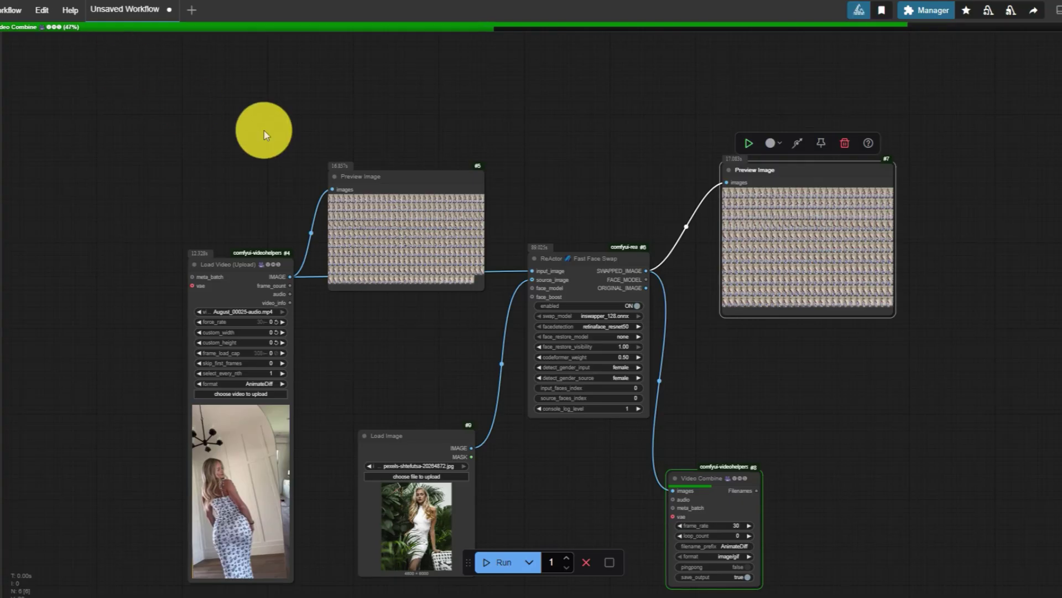
scroll(332, 227, up, 5)
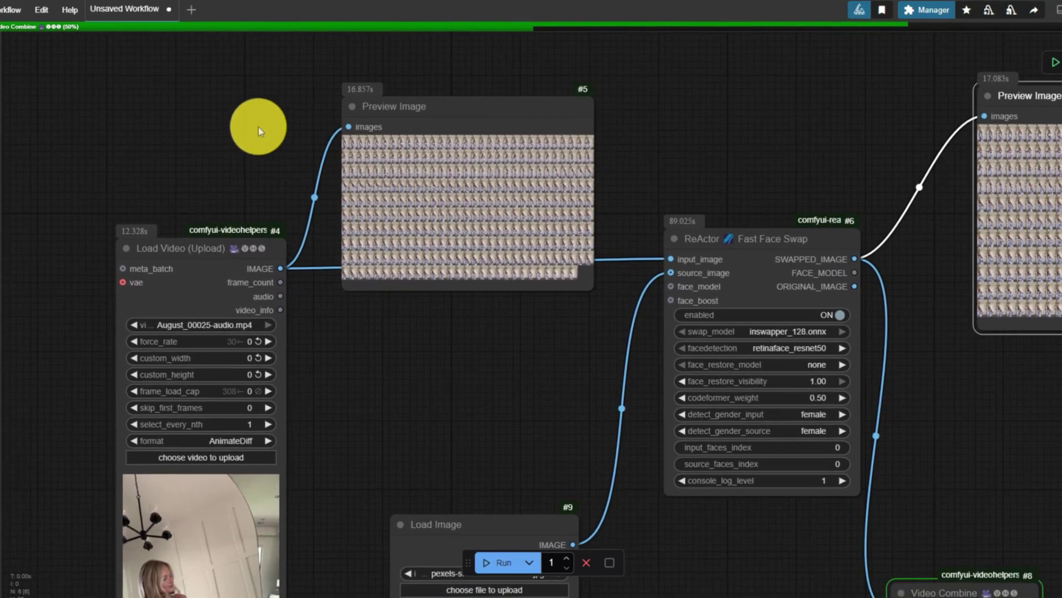
scroll(268, 144, up, 2)
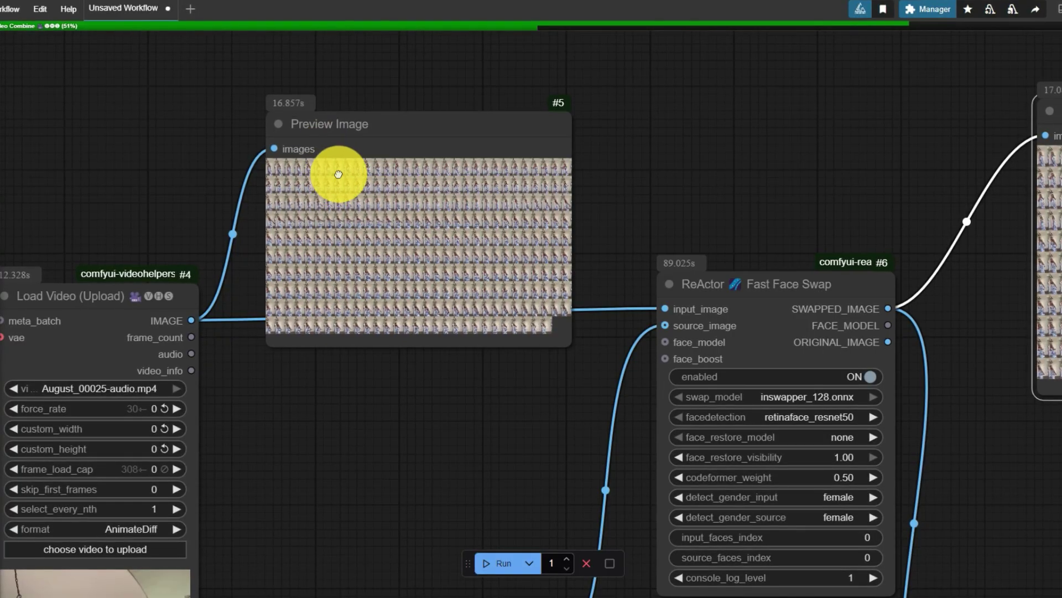
scroll(338, 174, up, 3)
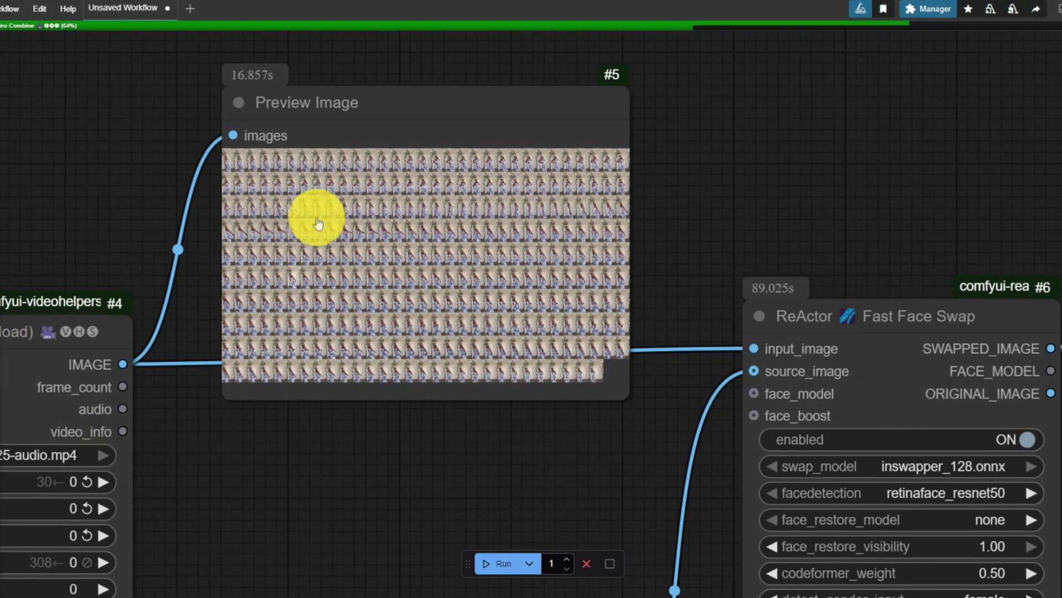
scroll(298, 188, up, 3)
scroll(297, 177, up, 1)
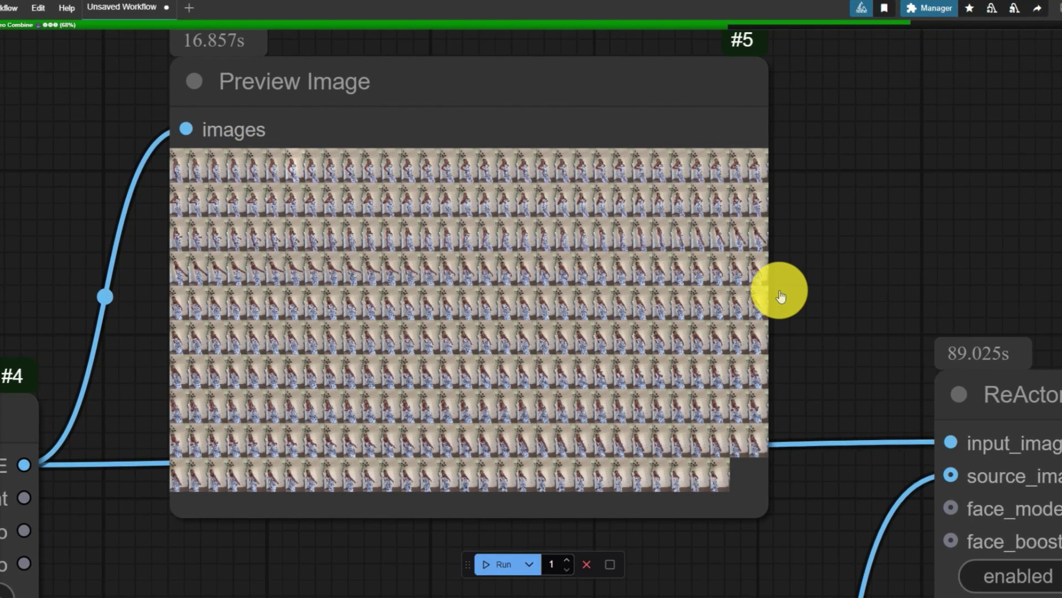
scroll(177, 160, up, 3)
scroll(427, 273, down, 9)
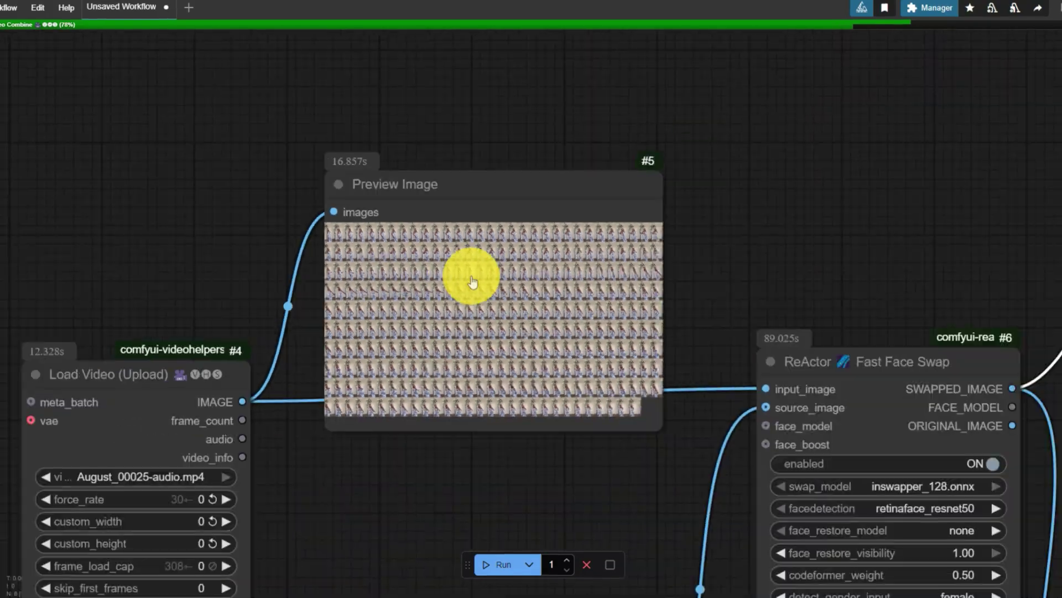
scroll(786, 218, right, 5)
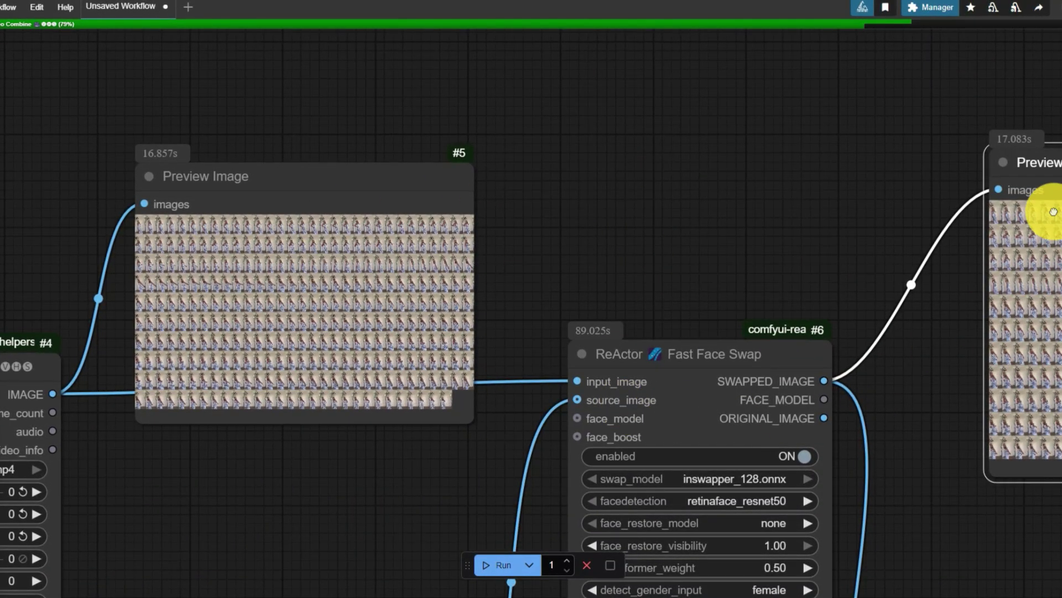
scroll(1053, 212, right, 10)
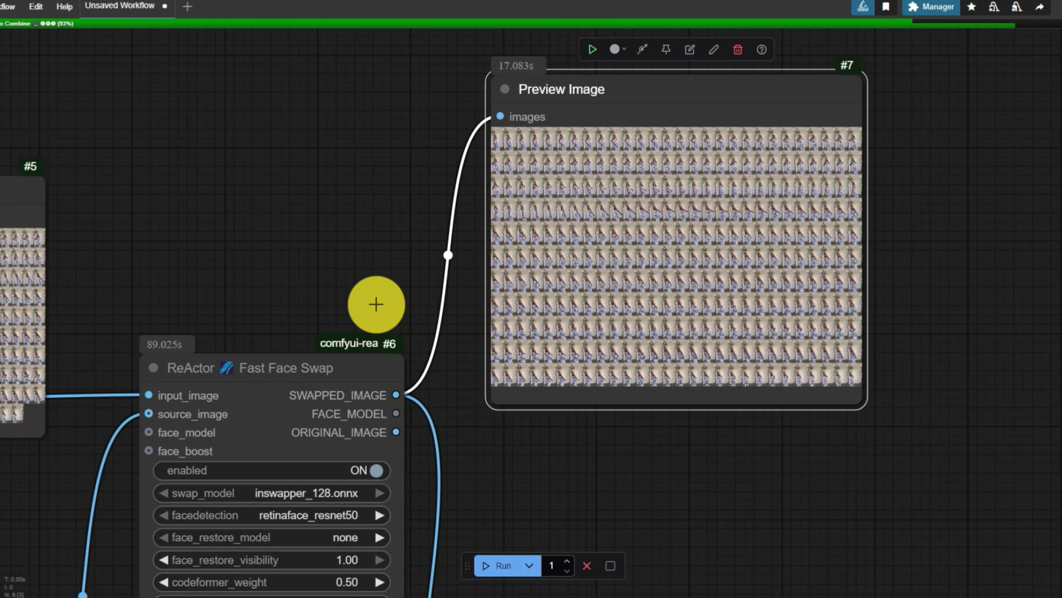
Pan to Load Image and Video Combine as Video Combine finishes in 59.992s
drag(603, 529, 708, 297)
scroll(712, 415, down, 2)
scroll(708, 297, down, 5)
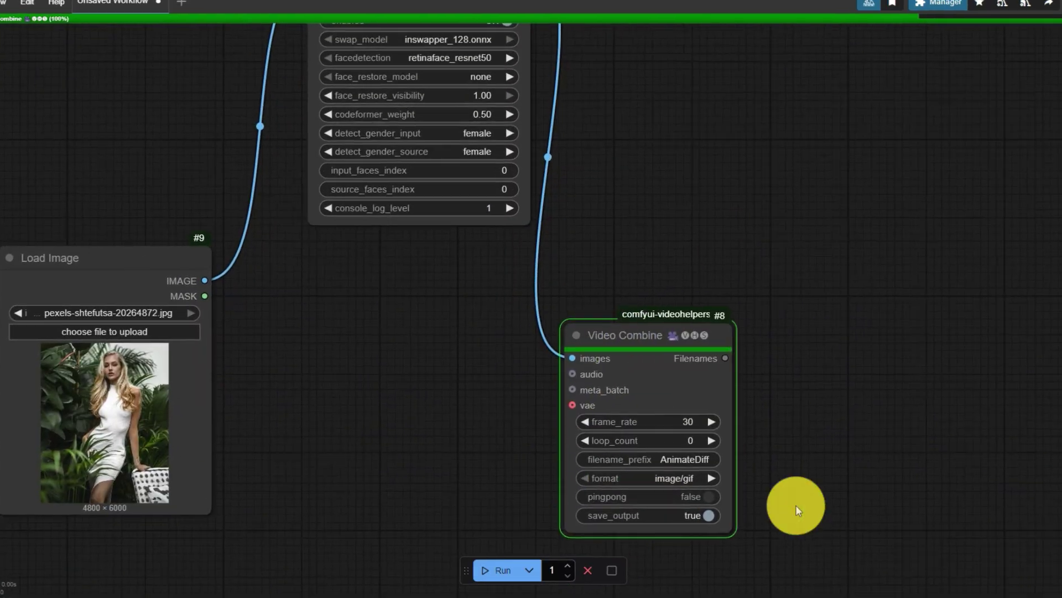
scroll(436, 364, down, 2)
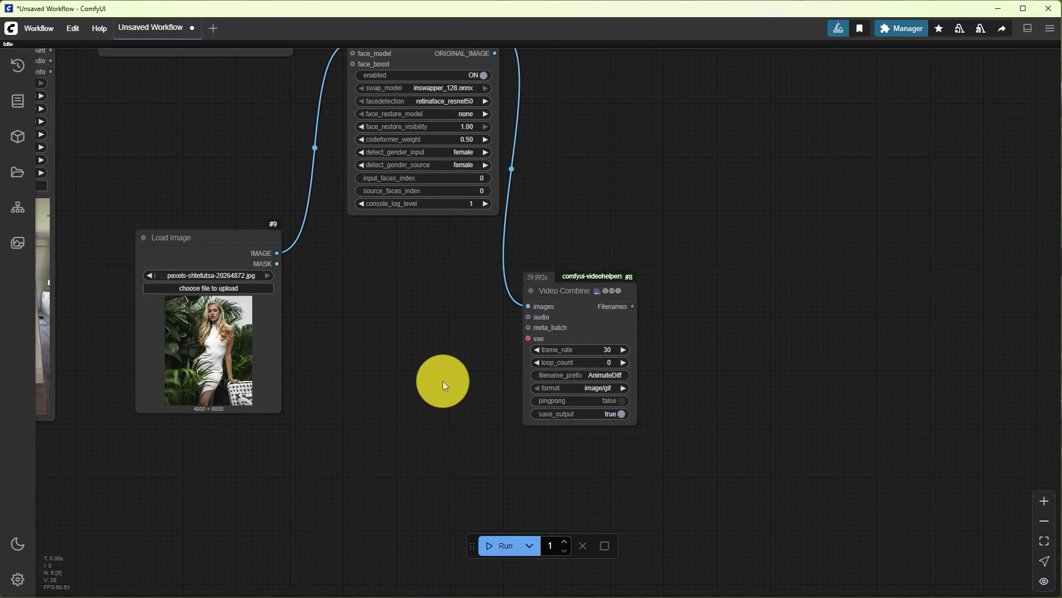
Pan and zoom until Video Combine's face-swapped GIF of the patterned-dress woman fills the view
drag(433, 422, 430, 234)
scroll(443, 329, up, 2)
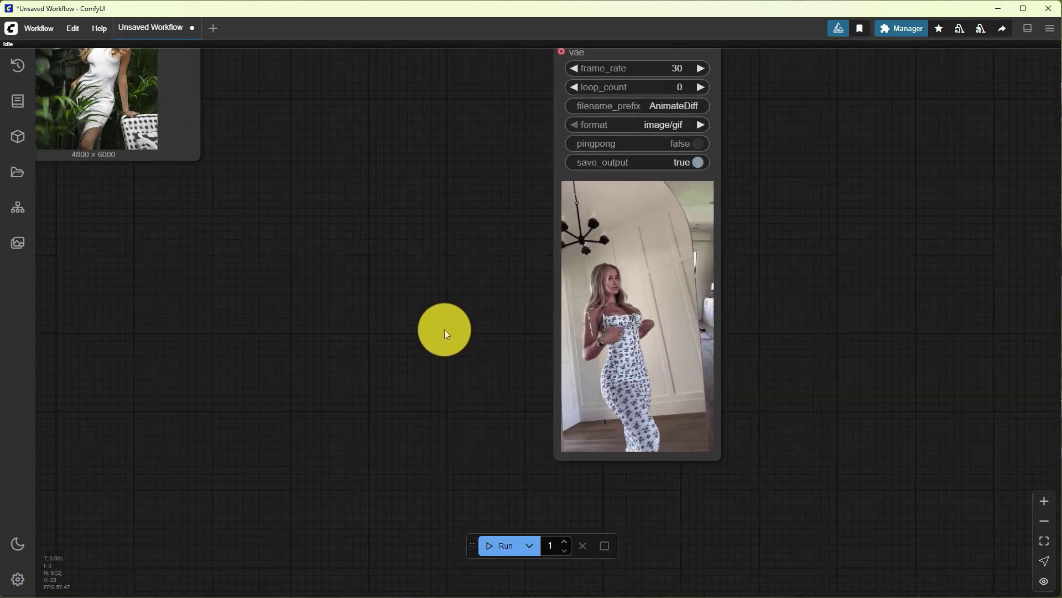
scroll(403, 313, right, 2)
scroll(783, 308, up, 1)
scroll(783, 307, up, 3)
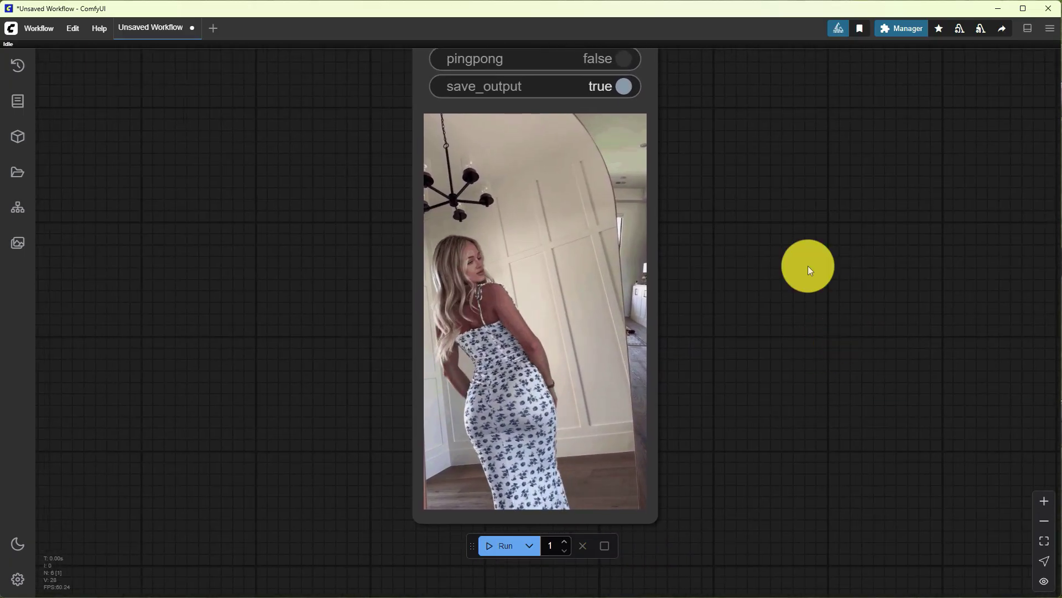
scroll(432, 277, down, 3)
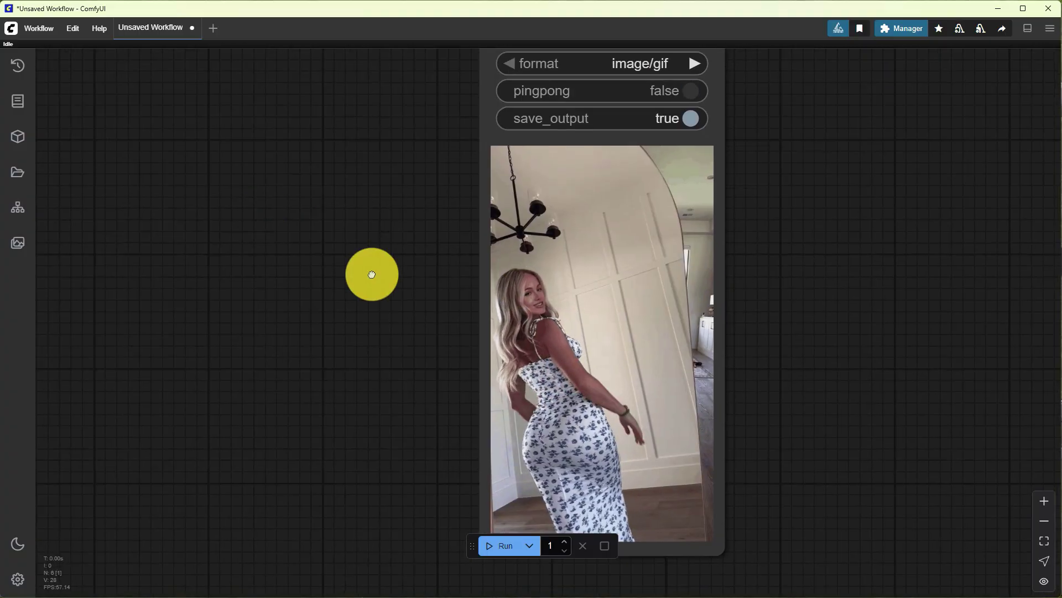
scroll(411, 296, left, 4)
scroll(285, 204, up, 4)
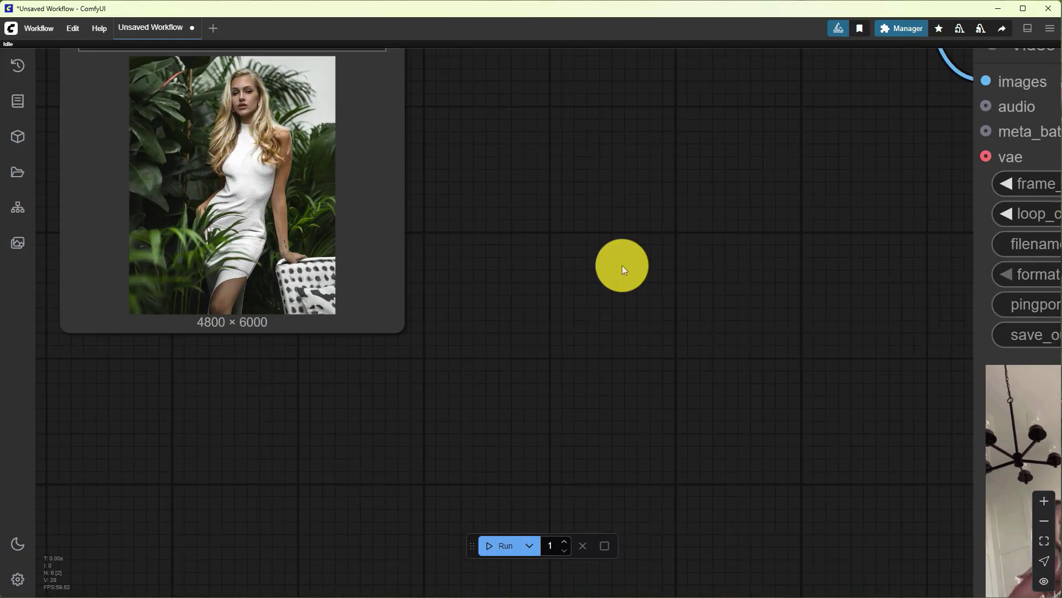
scroll(622, 265, right, 8)
scroll(622, 264, down, 3)
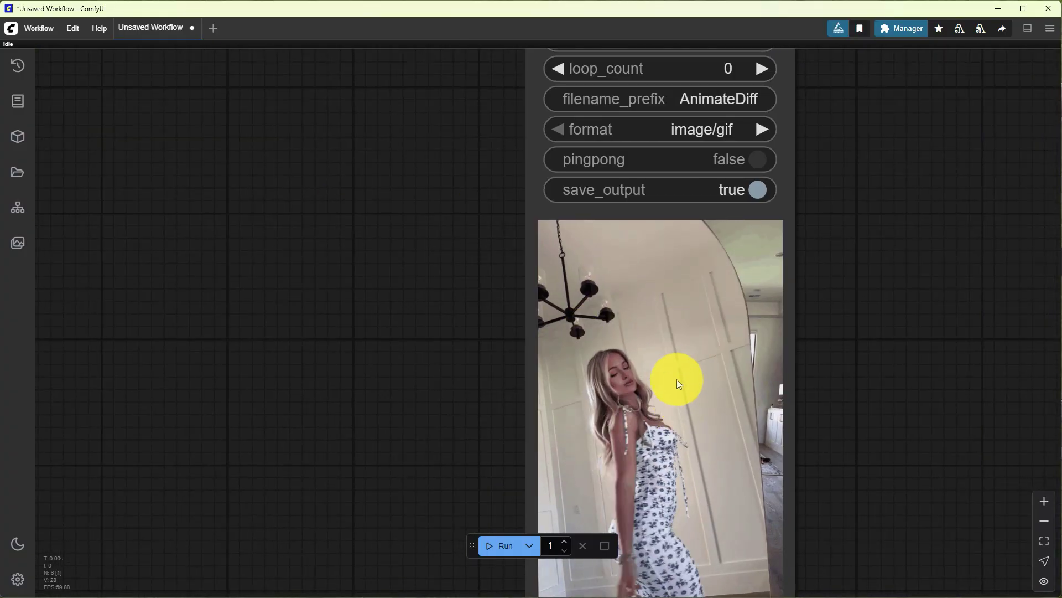
scroll(735, 403, down, 3)
scroll(736, 404, right, 1)
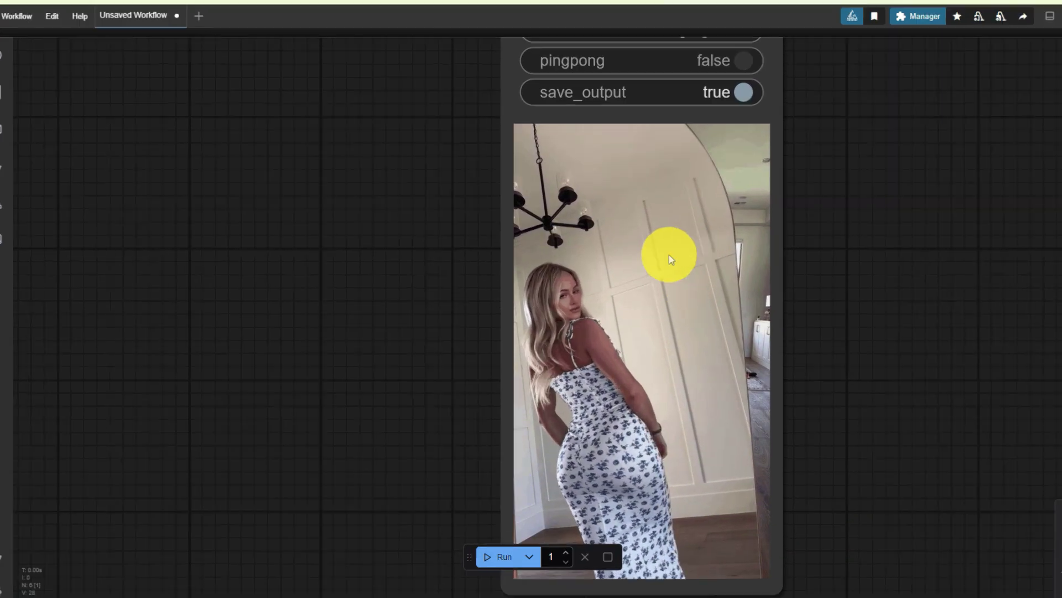
right_click(663, 256)
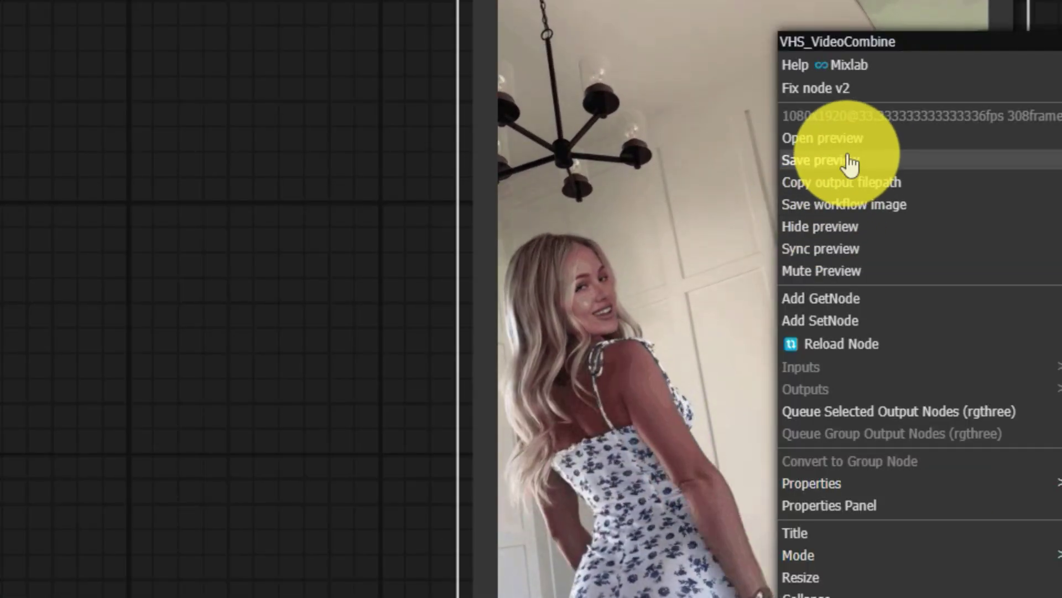
click(848, 162)
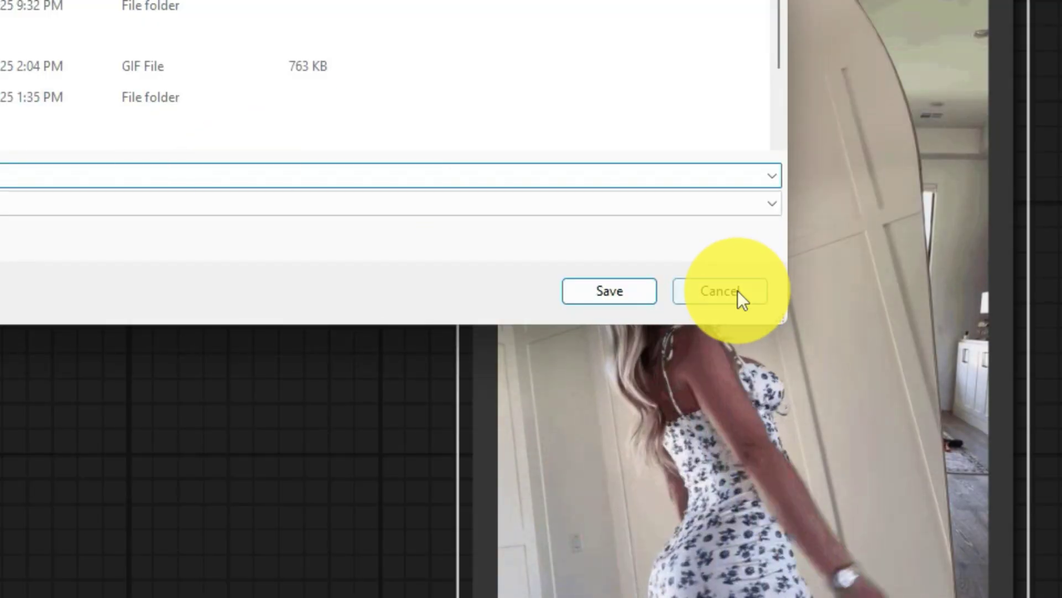
click(736, 290)
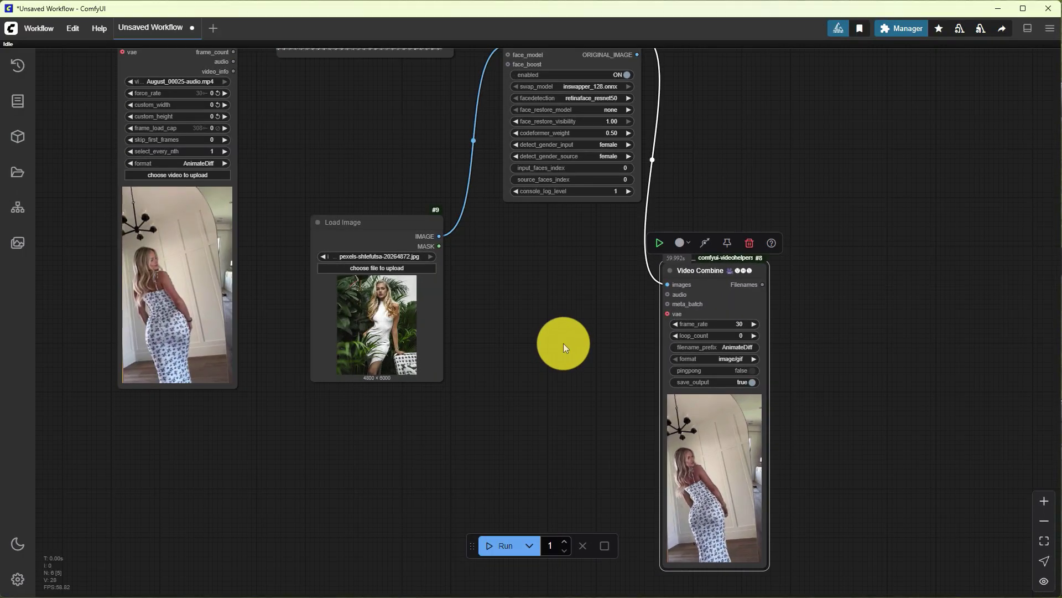
scroll(563, 343, down, 1)
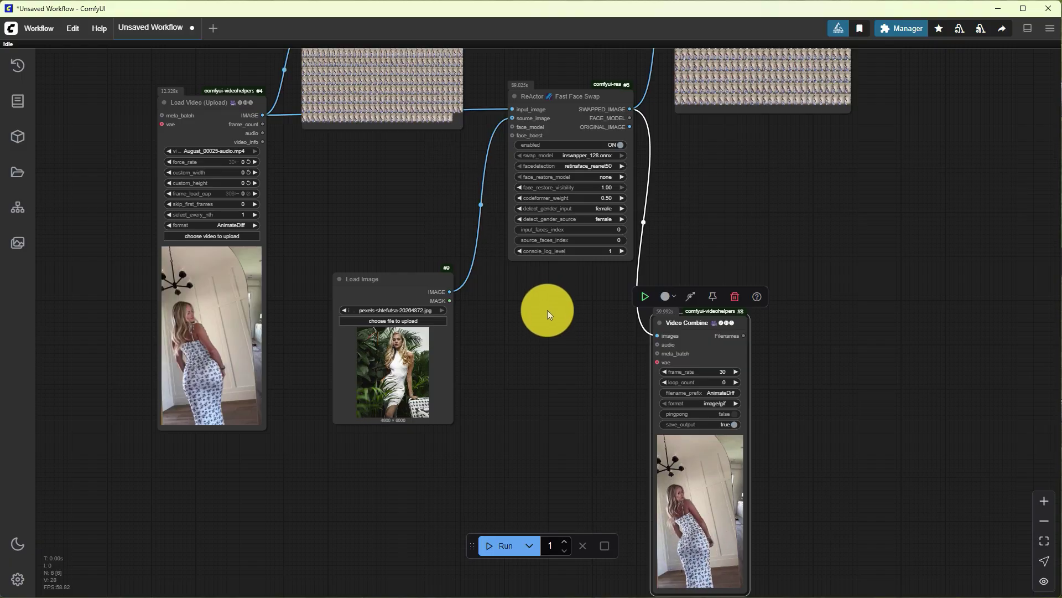
scroll(547, 314, up, 1)
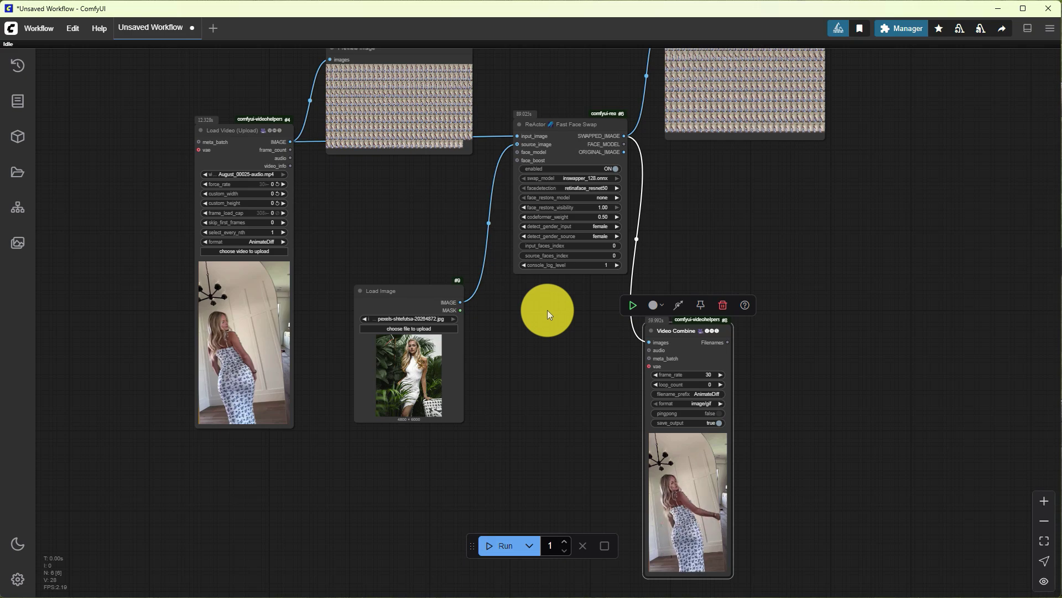
scroll(548, 315, down, 1)
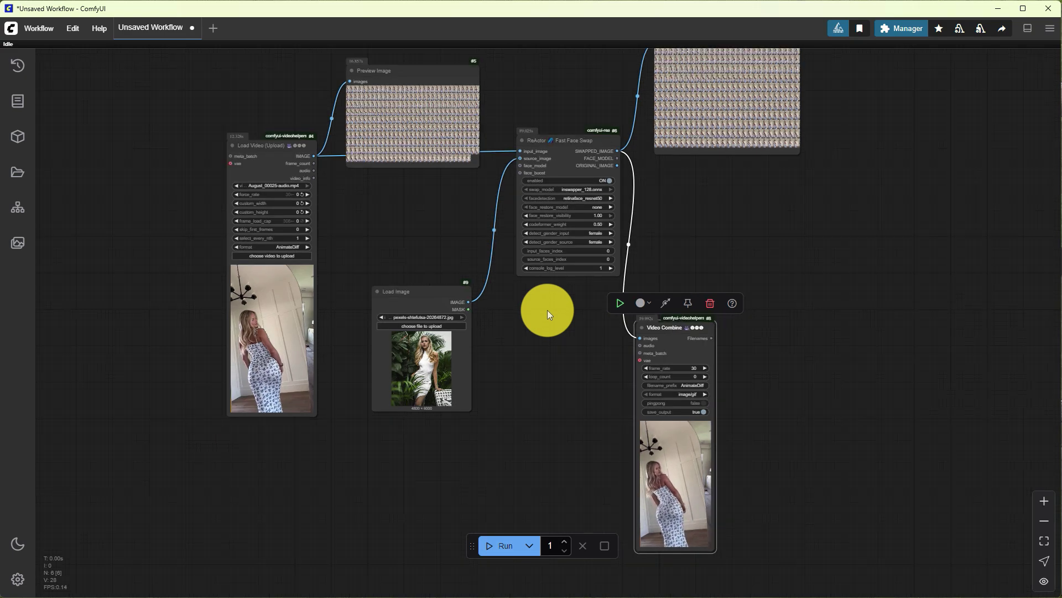